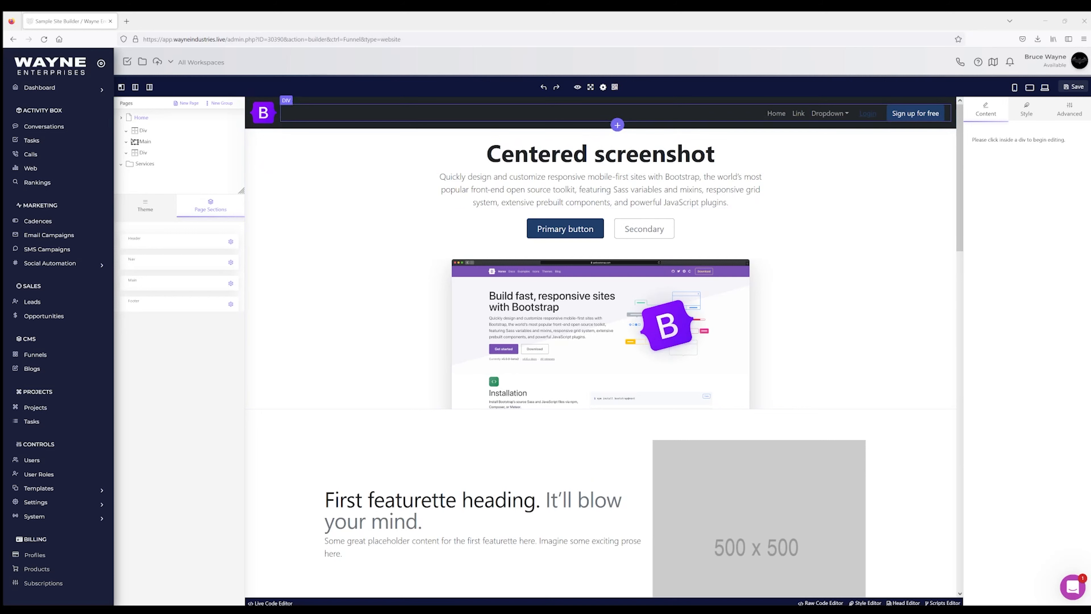
Step: Select the whole navbar element to reveal its Dark theme and Fixed Top settings
left_click(396, 117)
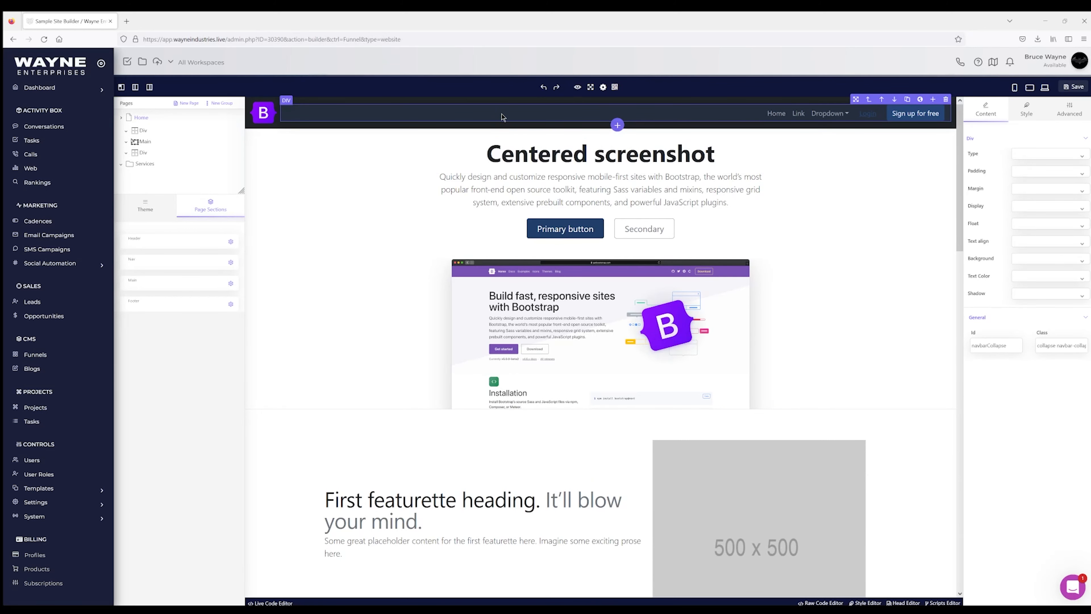
left_click(486, 104)
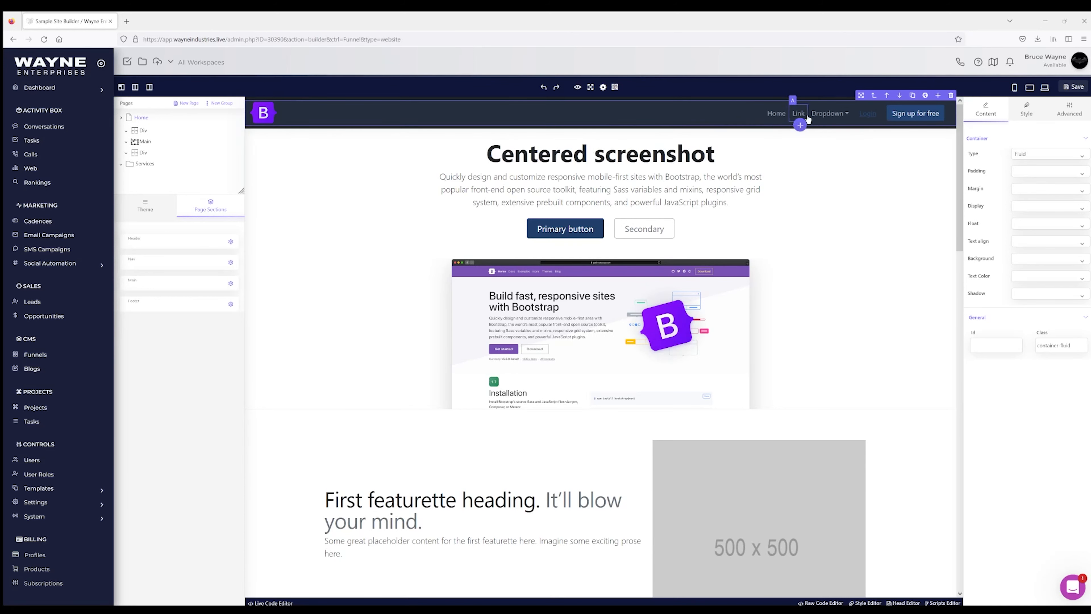
left_click(873, 97)
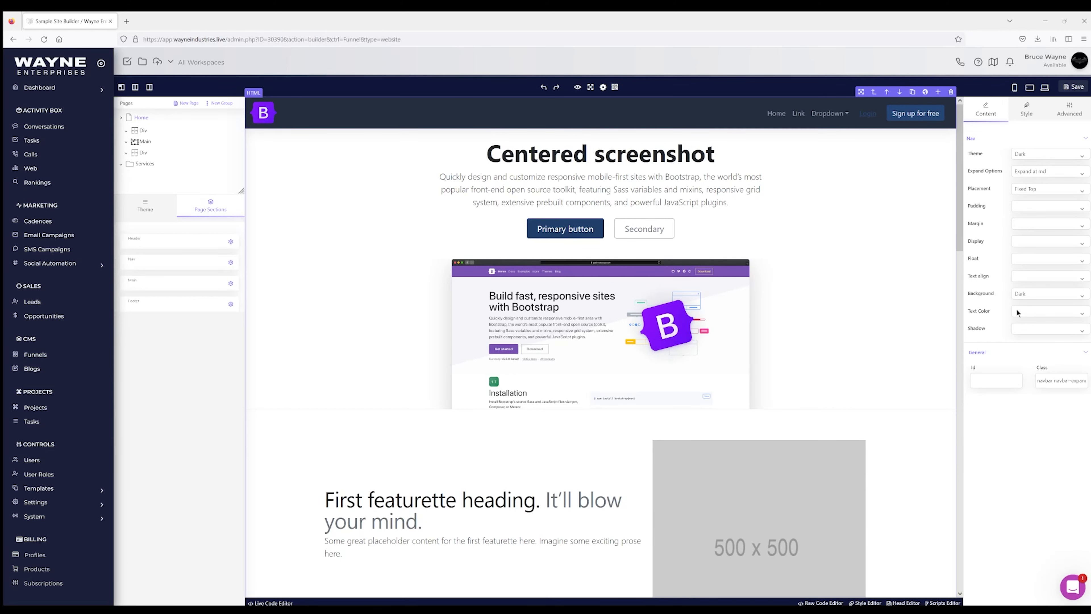
Step: Try a pink navbar background, then reload the editor to discard it
left_click(1022, 113)
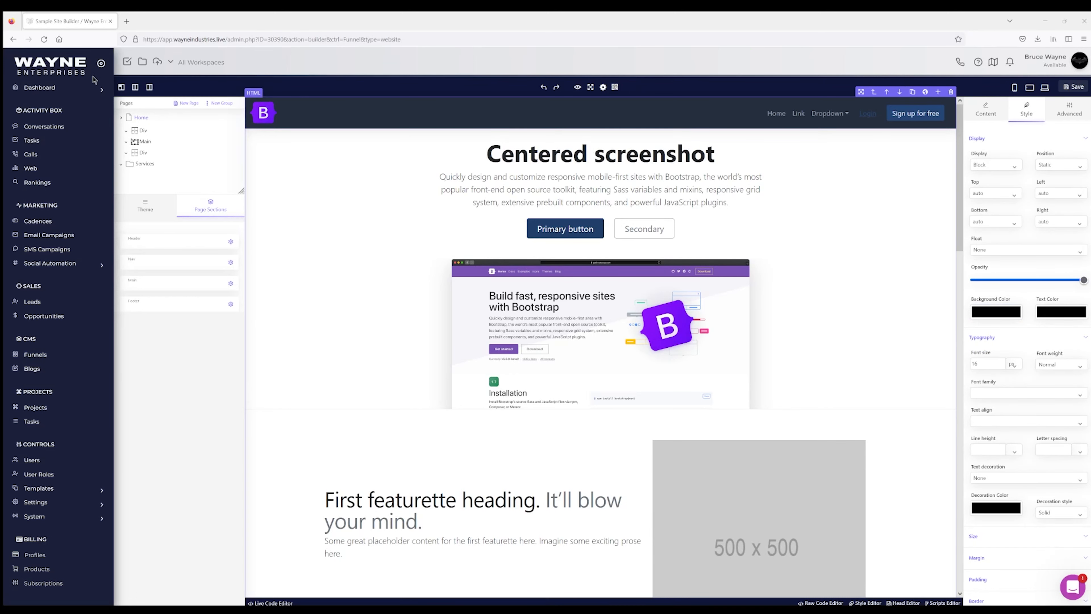
left_click(91, 64)
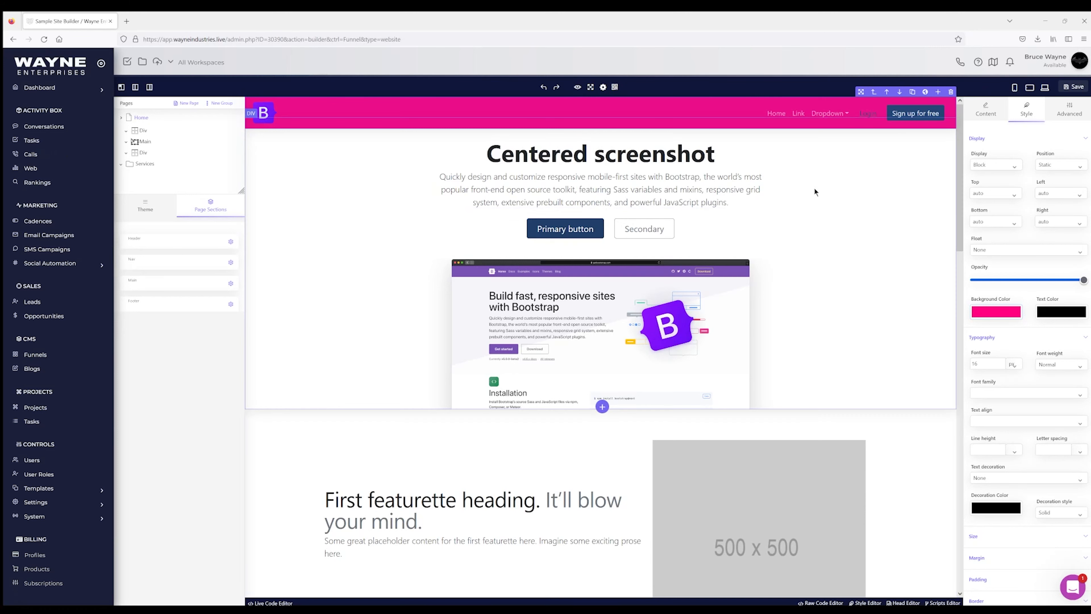
left_click(48, 36)
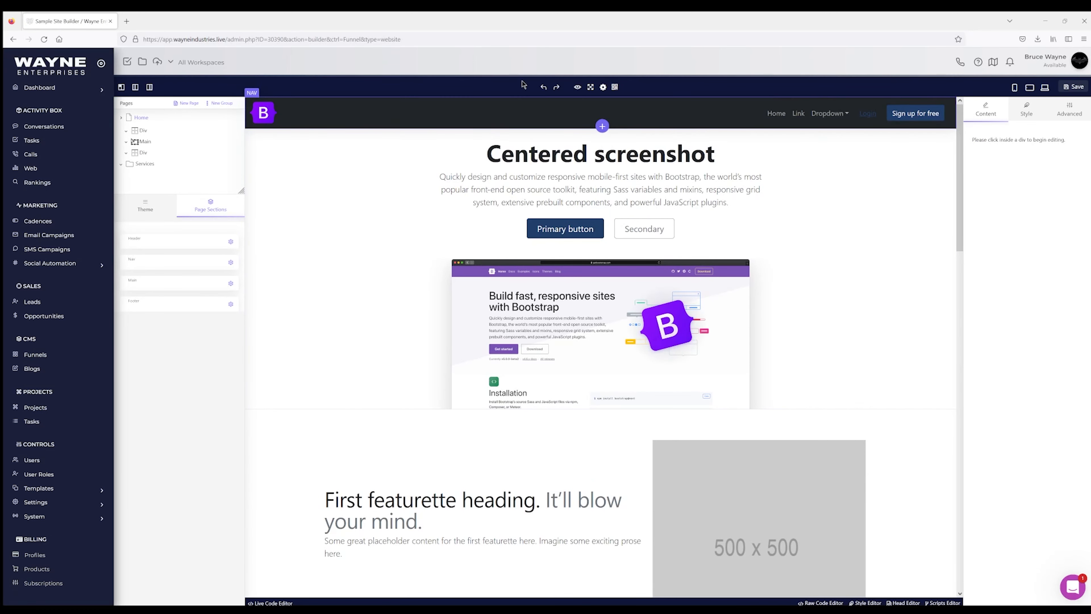
Step: Set the navbar Theme to Light and its Background to Light
left_click(306, 123)
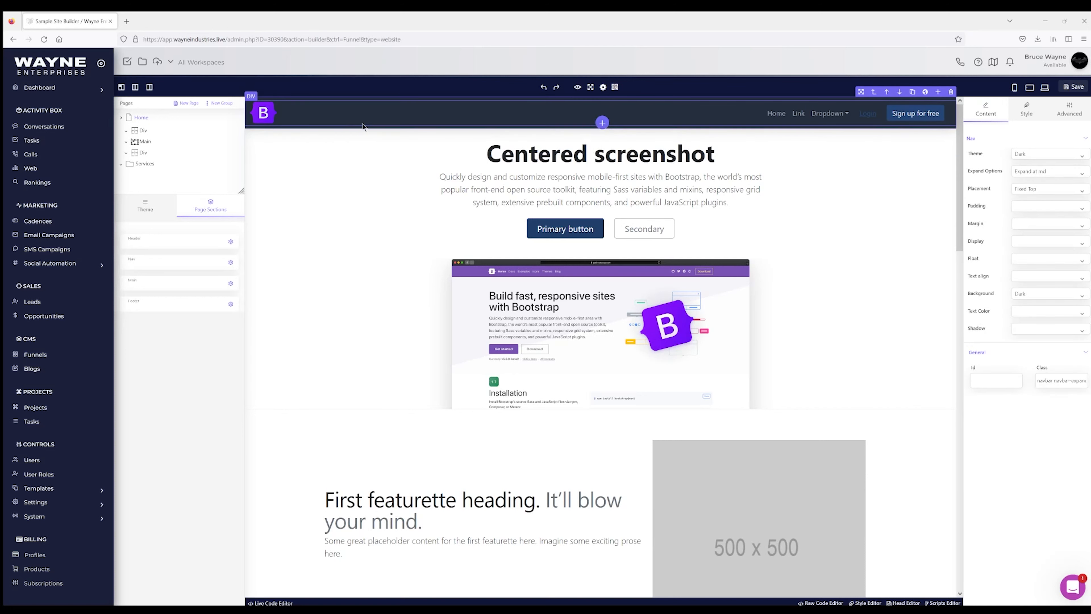
left_click(1026, 175)
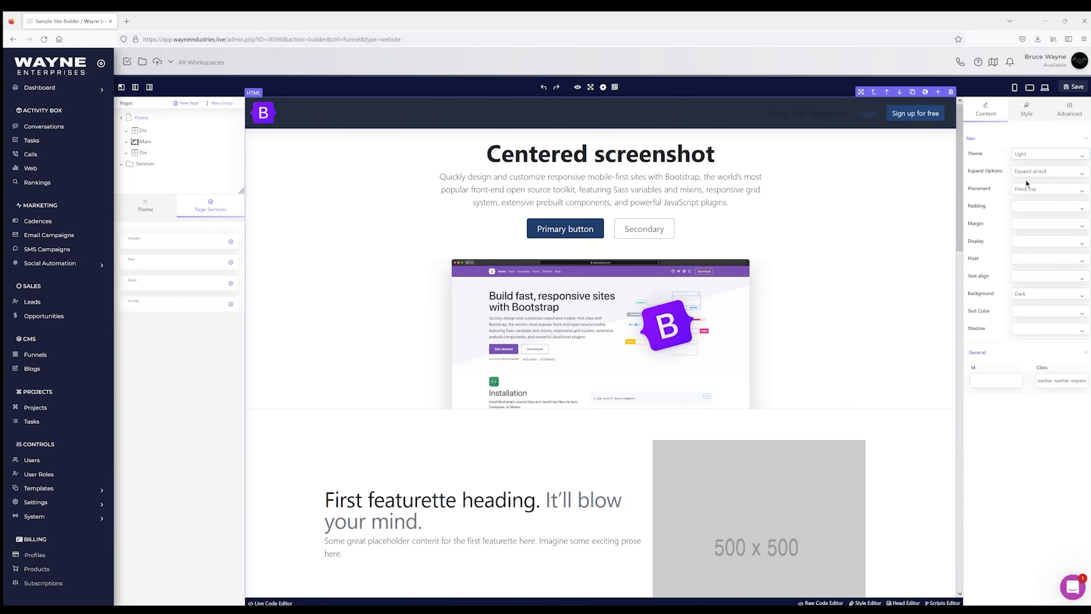
left_click(1027, 293)
left_click(1022, 374)
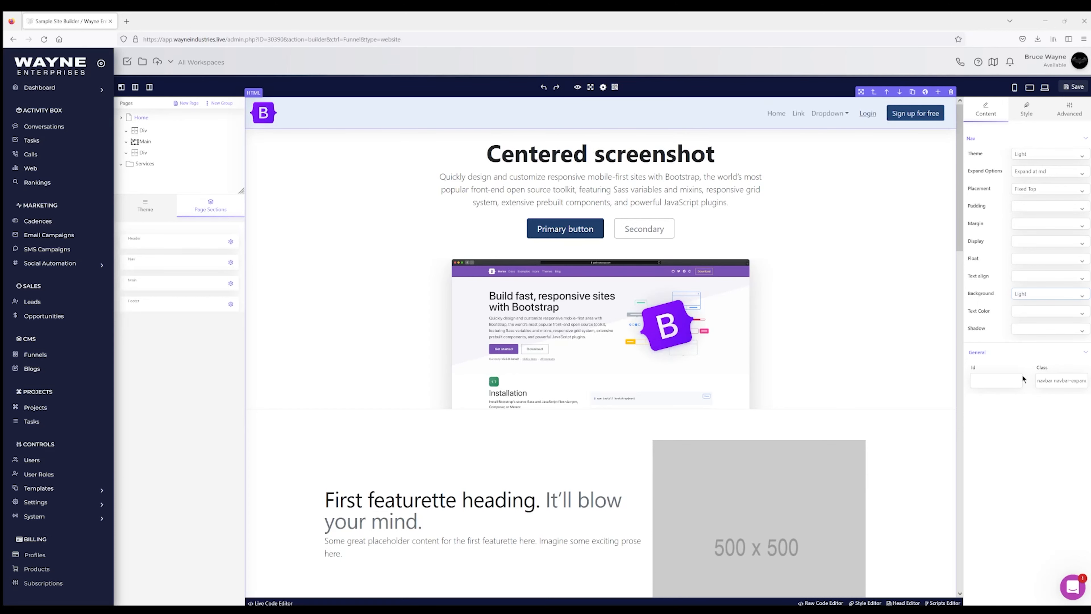
left_click(537, 154)
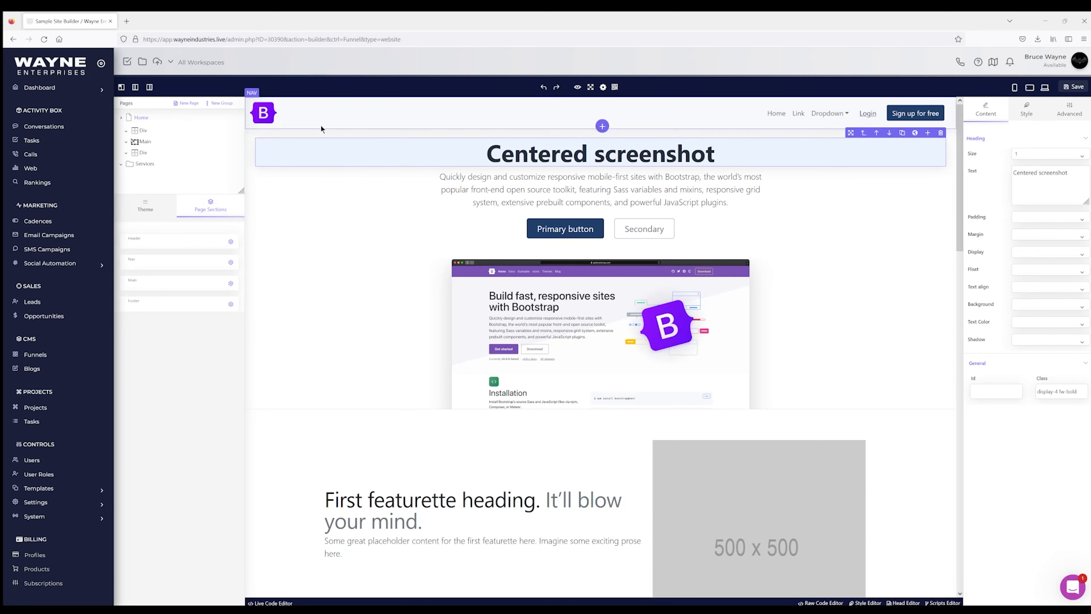
Step: Replace the navbar logo image with next-door-logo.png and save the page
left_click(265, 112)
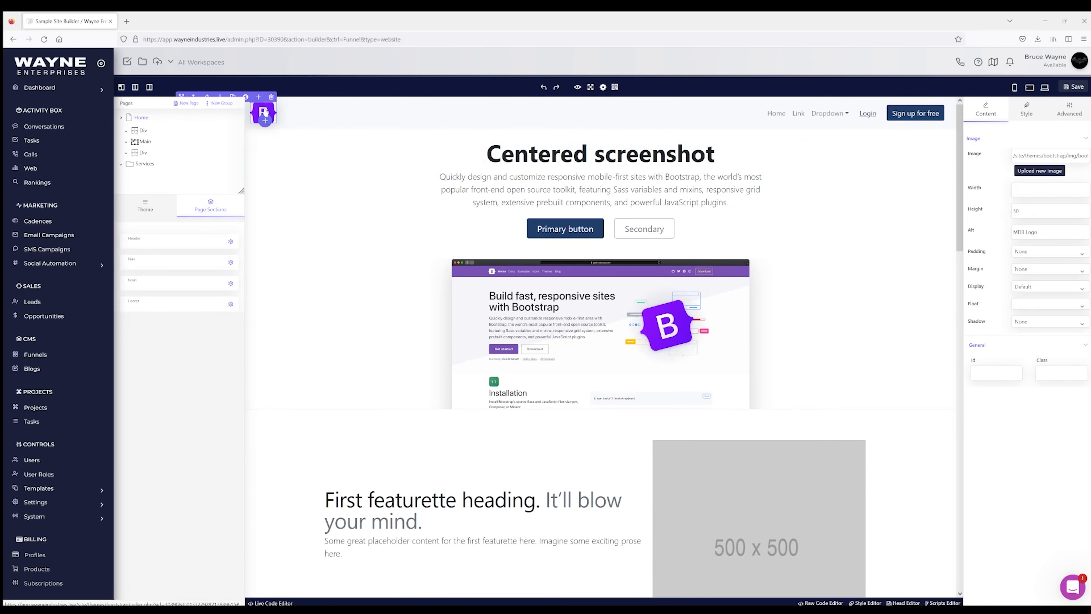
left_click(1039, 172)
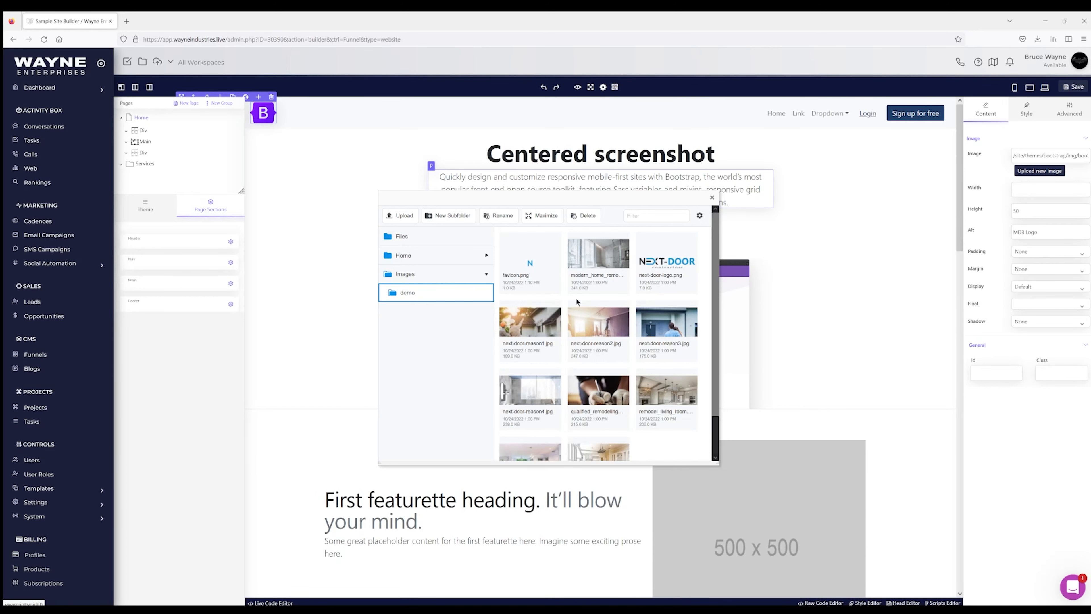
left_click(675, 269)
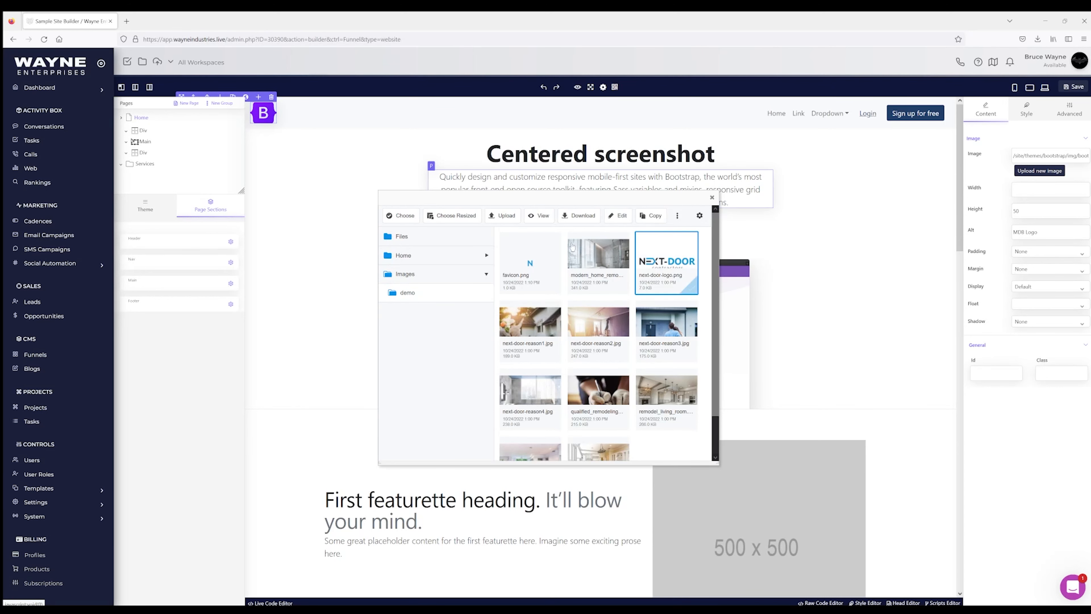
left_click(401, 217)
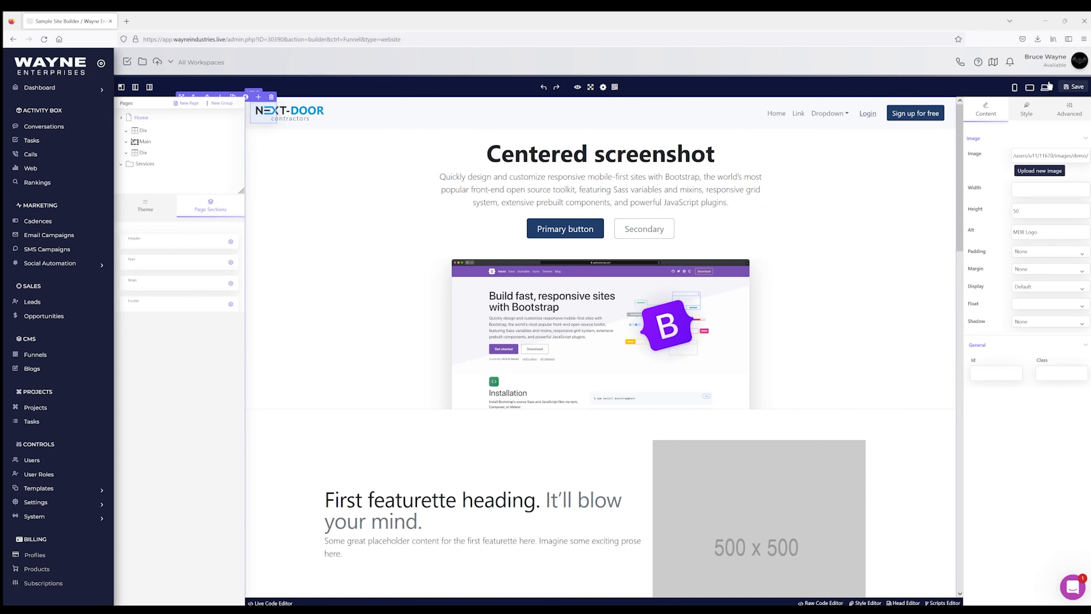
left_click(1076, 87)
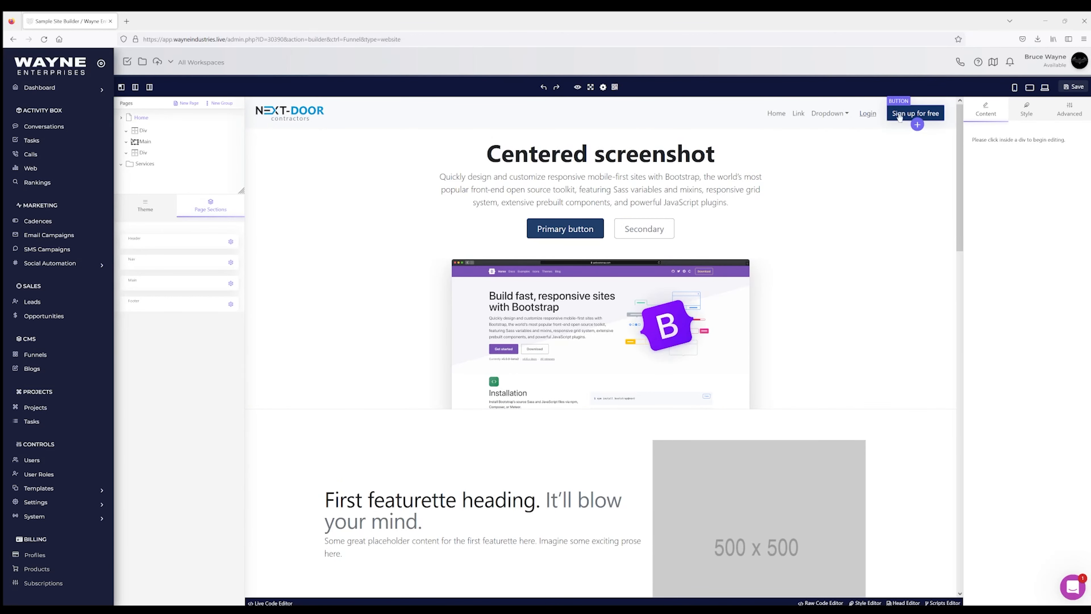
Step: Select the navbar's Home link to show its Text Link settings with URL /
left_click(774, 115)
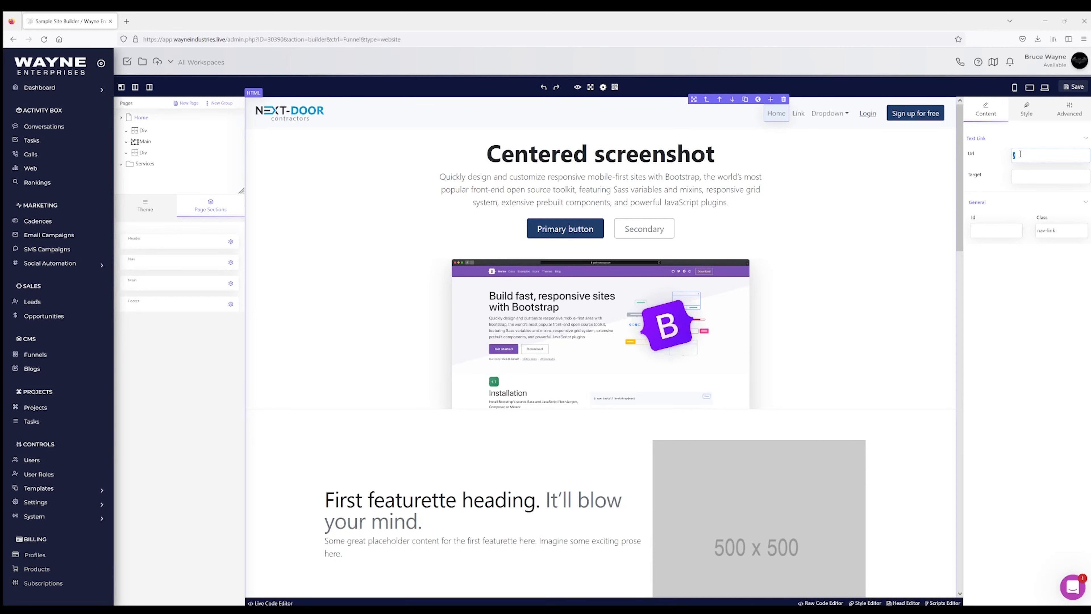
Step: Keep the Home link's URL and restore its label text to Home
left_click(1009, 281)
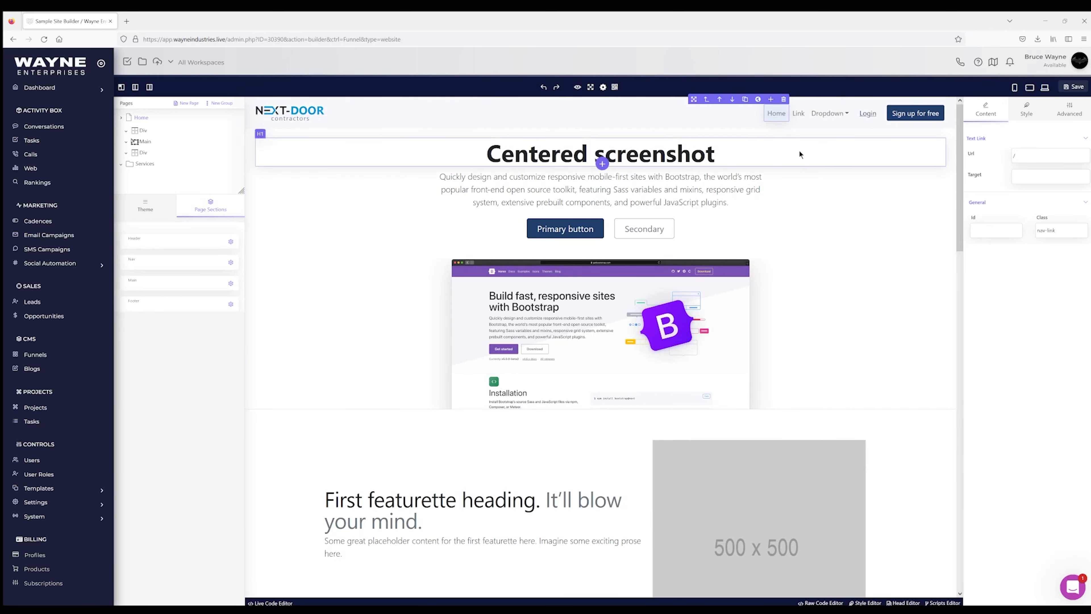
double_click(776, 117)
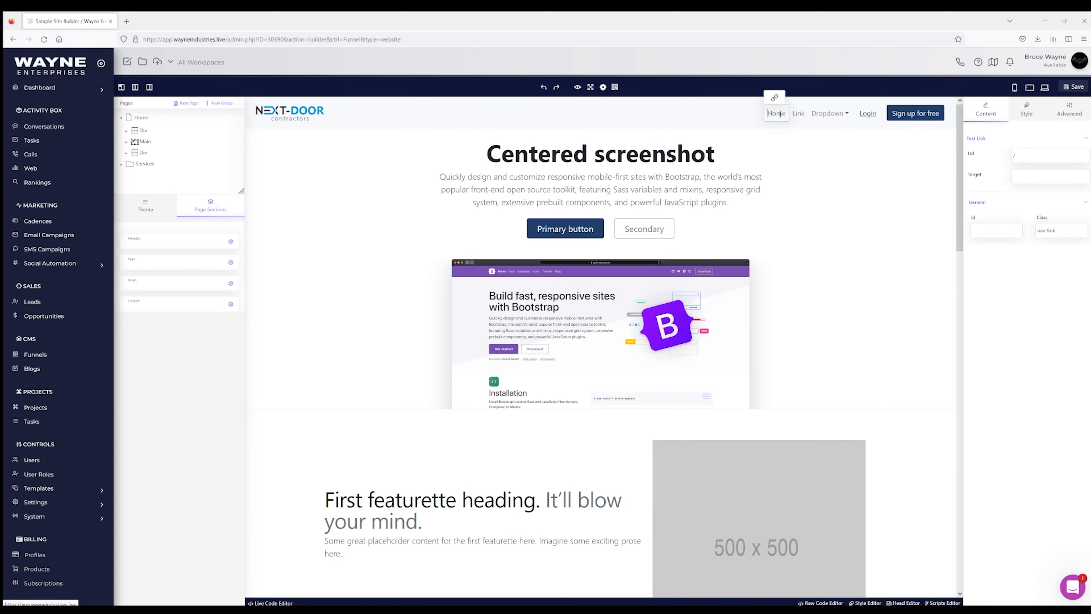
left_click_drag(786, 113, 768, 113)
type("S")
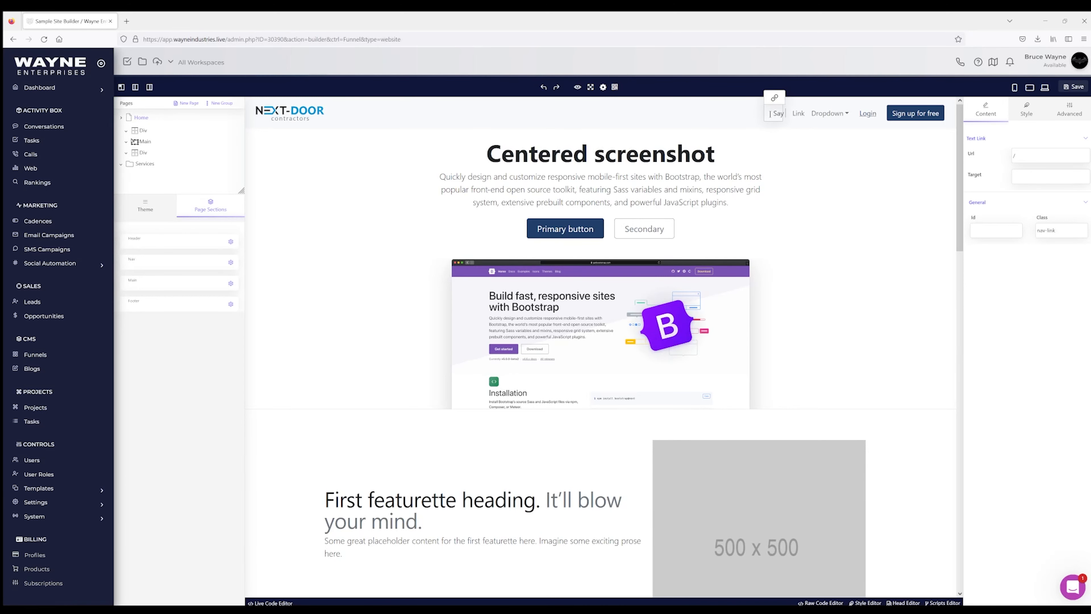
type("ay")
key("BackSpace")
type("Home")
left_click(798, 114)
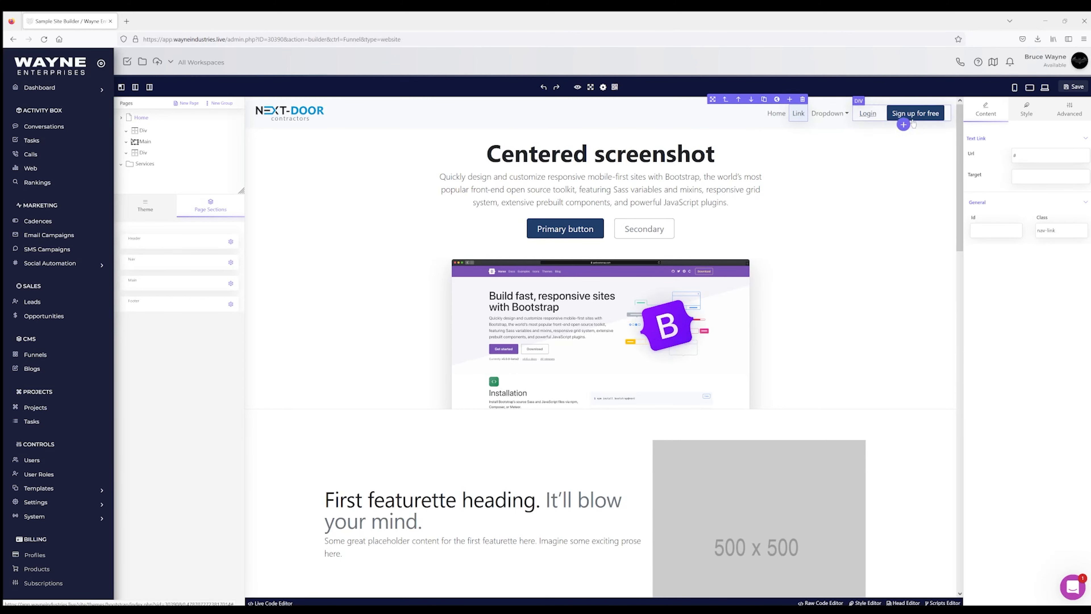
Step: Rename the Link item to About Us and set its URL to /about-us/
left_click(805, 114)
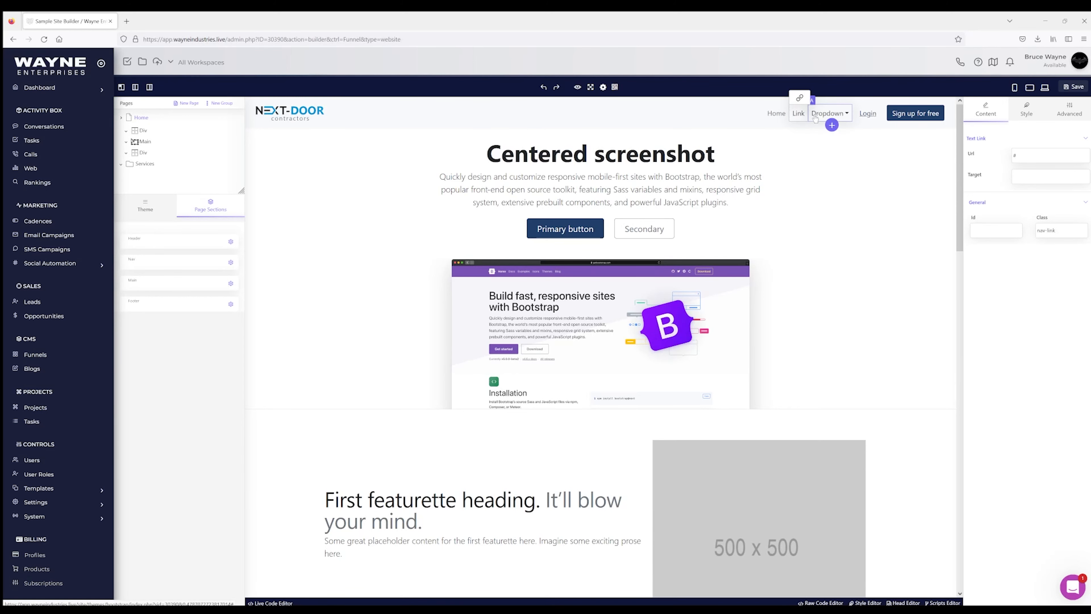
key("BackSpace")
key("BackSpace")
key("BackSpace")
key("BackSpace")
type("About Us")
left_click(782, 116)
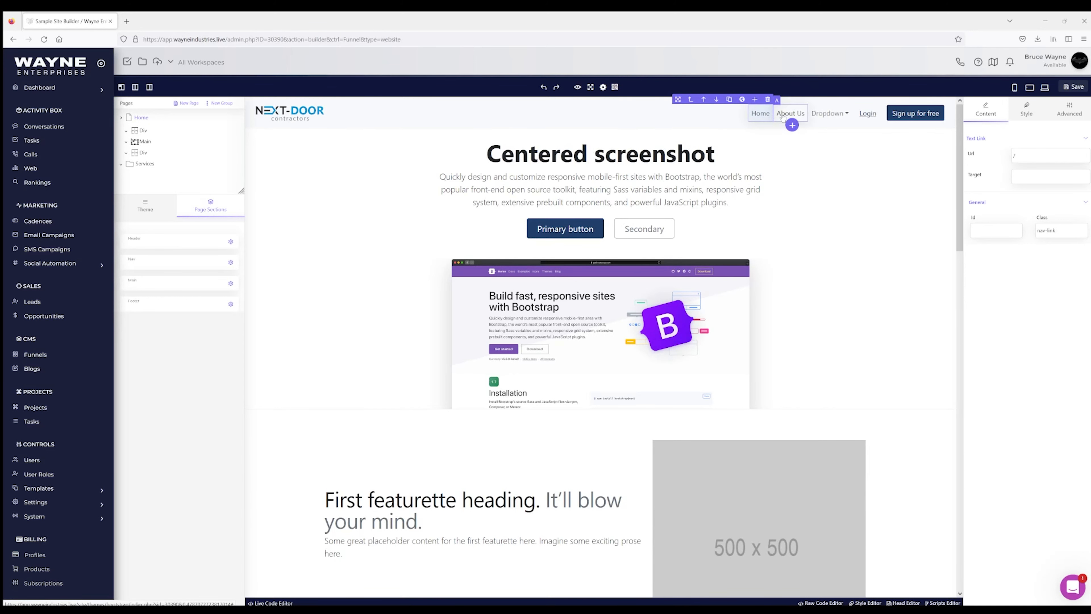
left_click(786, 117)
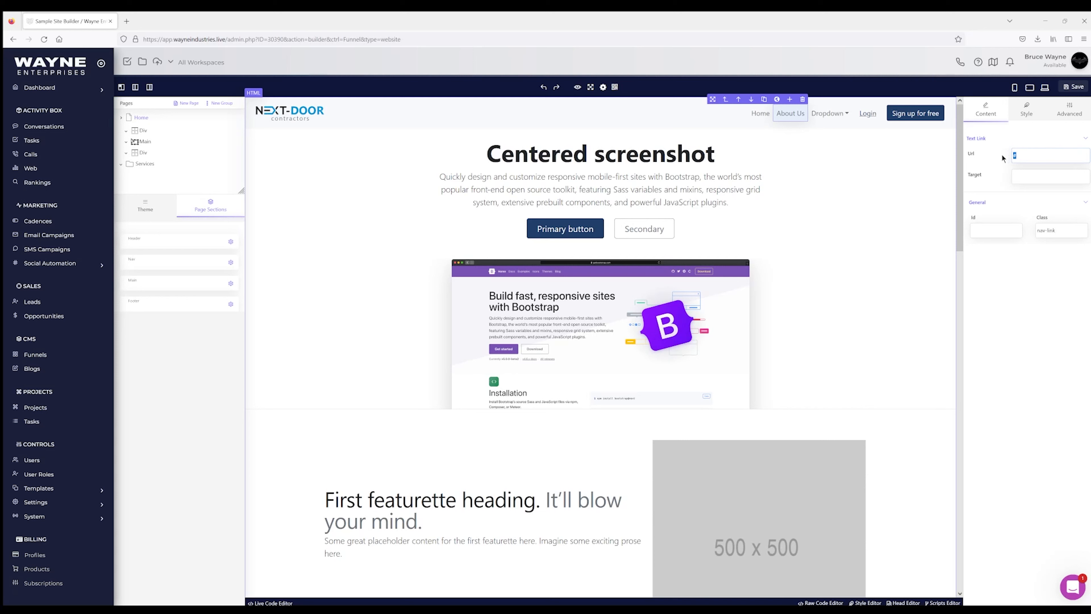
type("/about-us/")
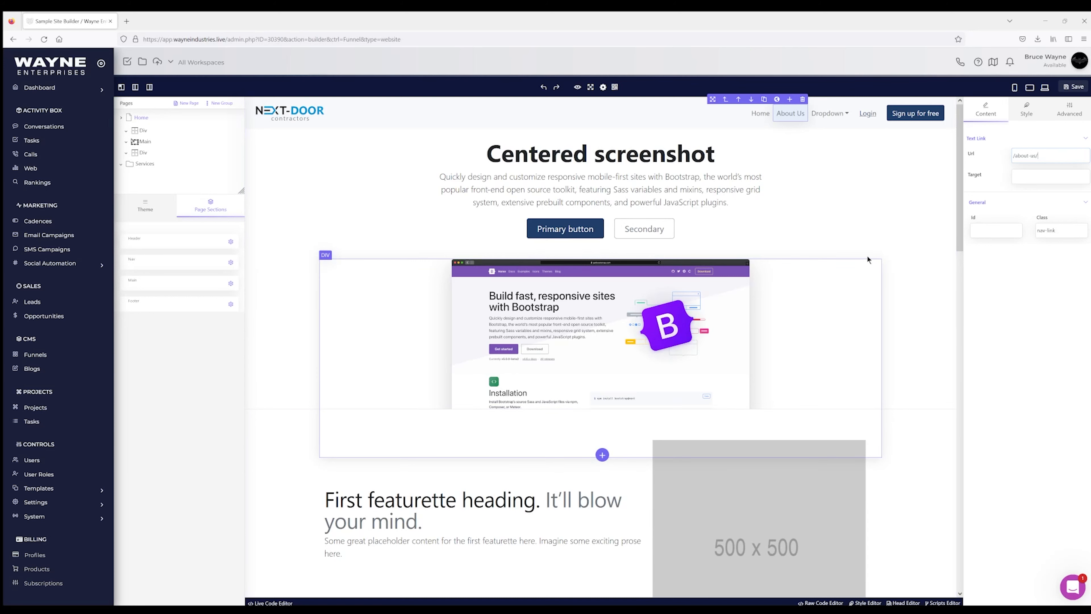
left_click(829, 118)
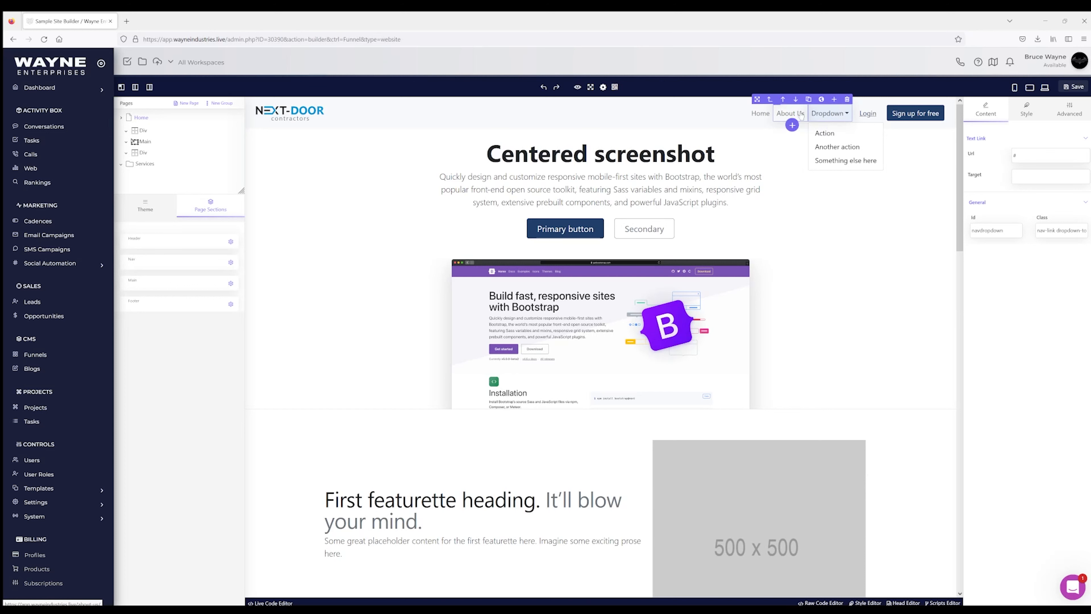
left_click(789, 115)
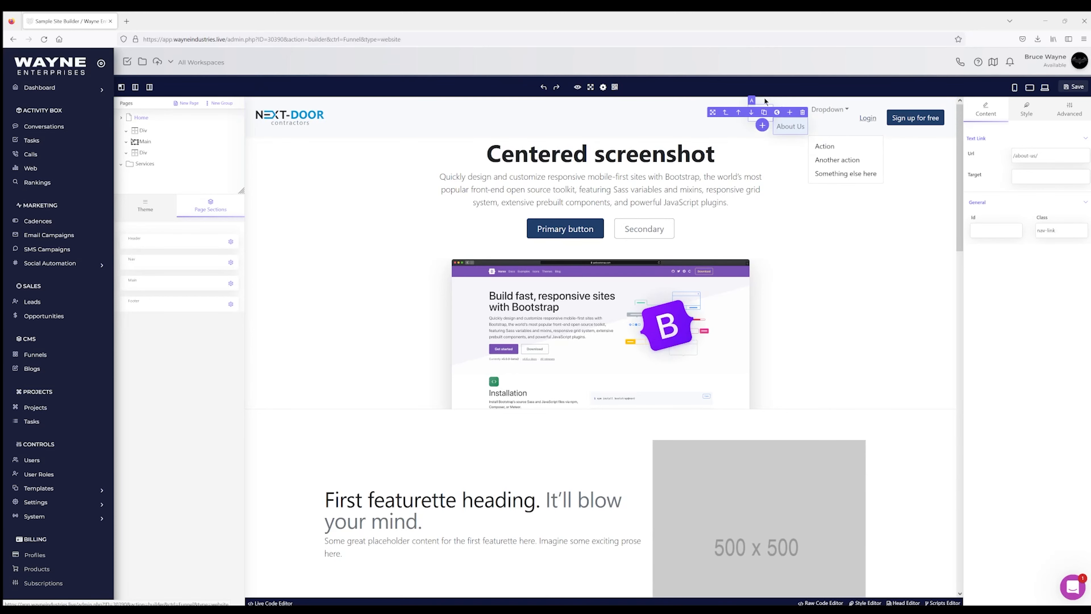
left_click(764, 99)
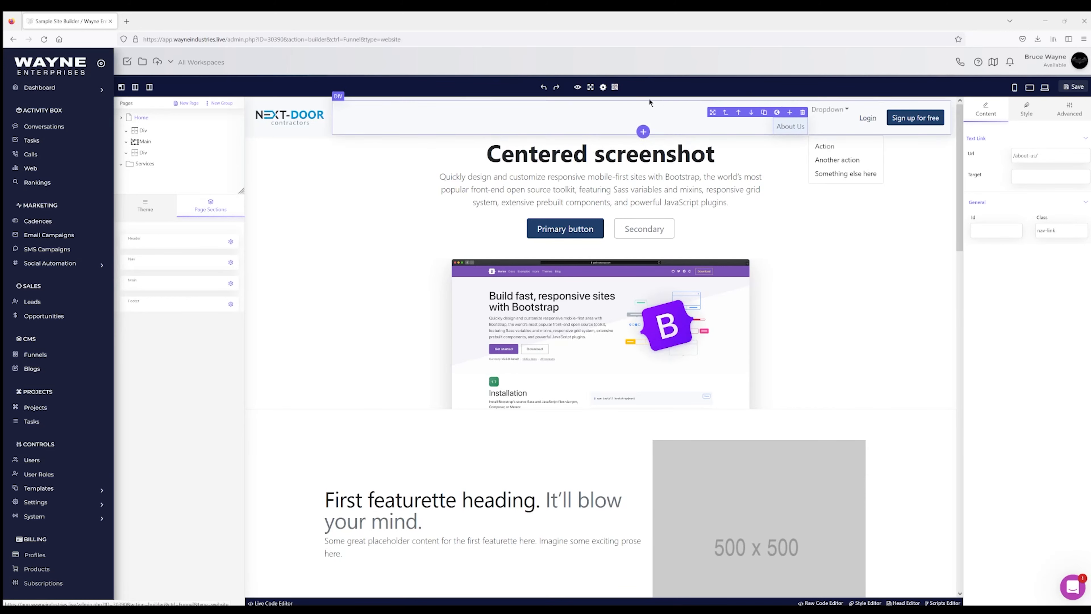
left_click(545, 89)
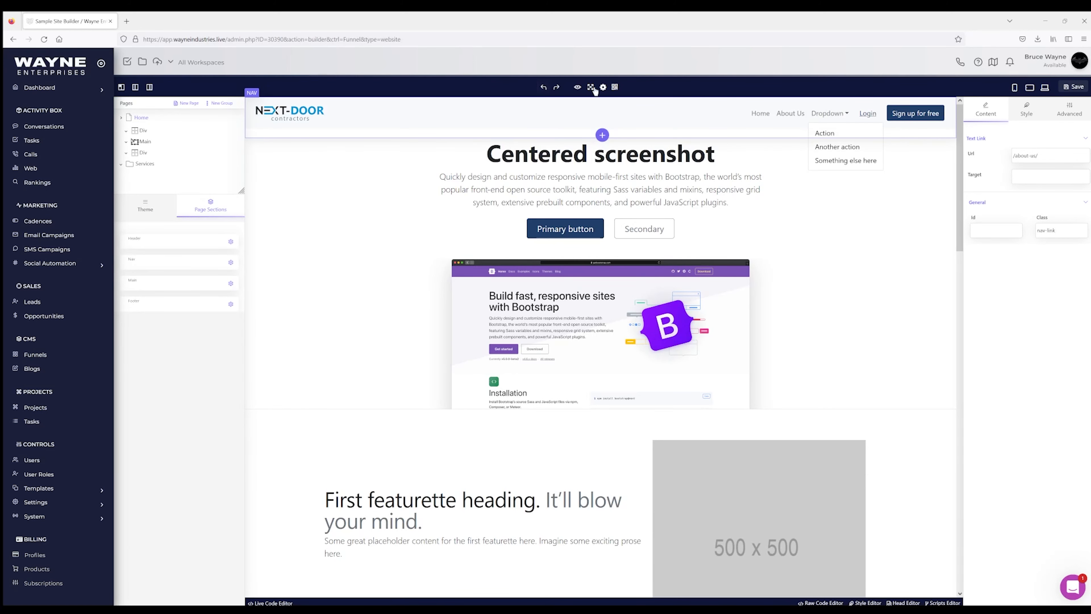
left_click(849, 114)
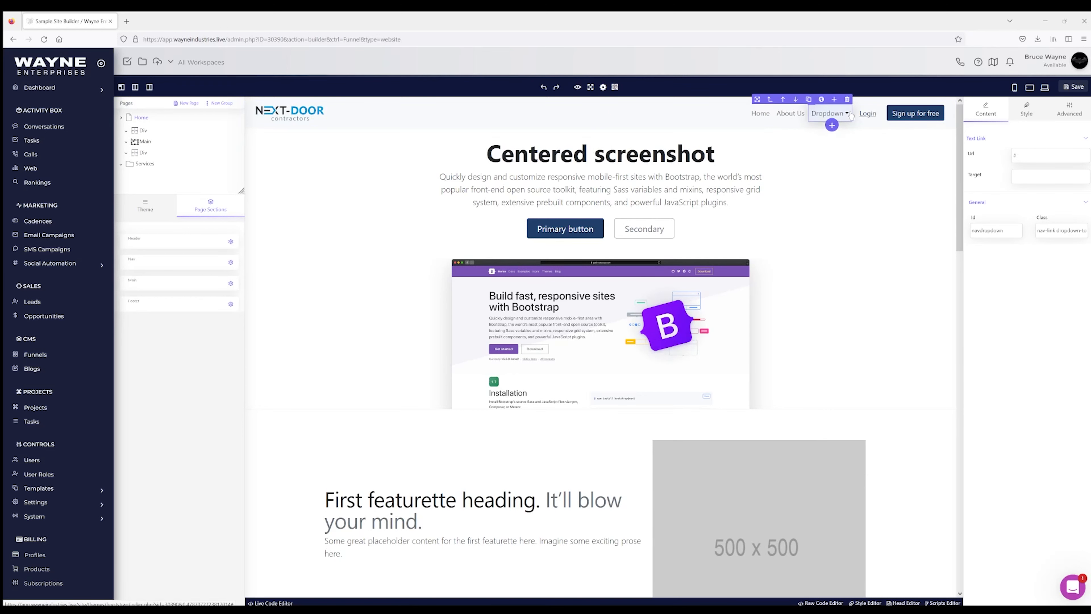
left_click(790, 115)
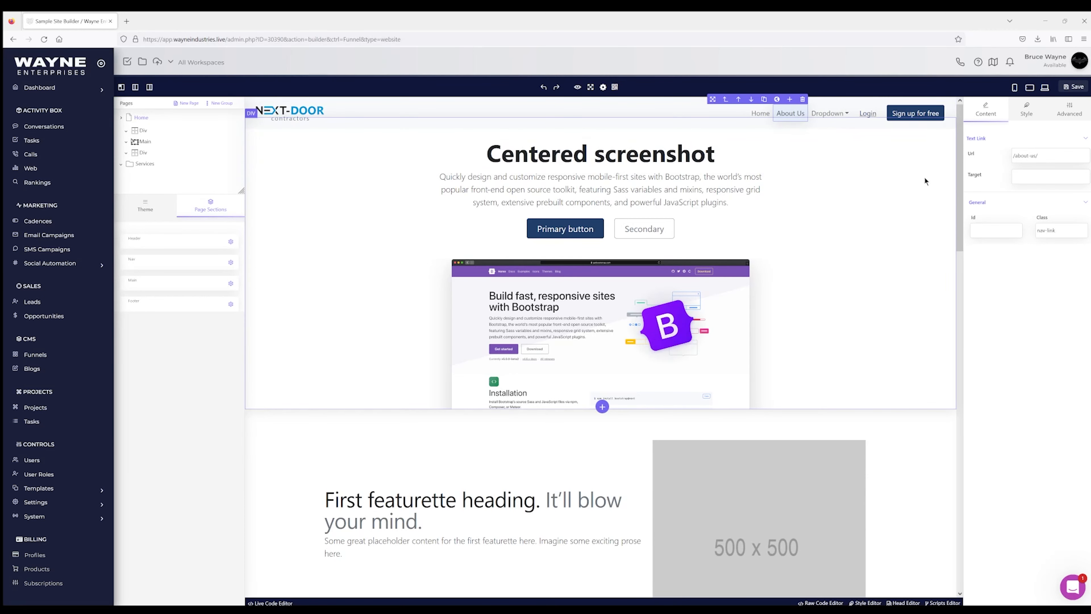
Step: Duplicate the About Us nav item and rename the copy to Blog
left_click(725, 100)
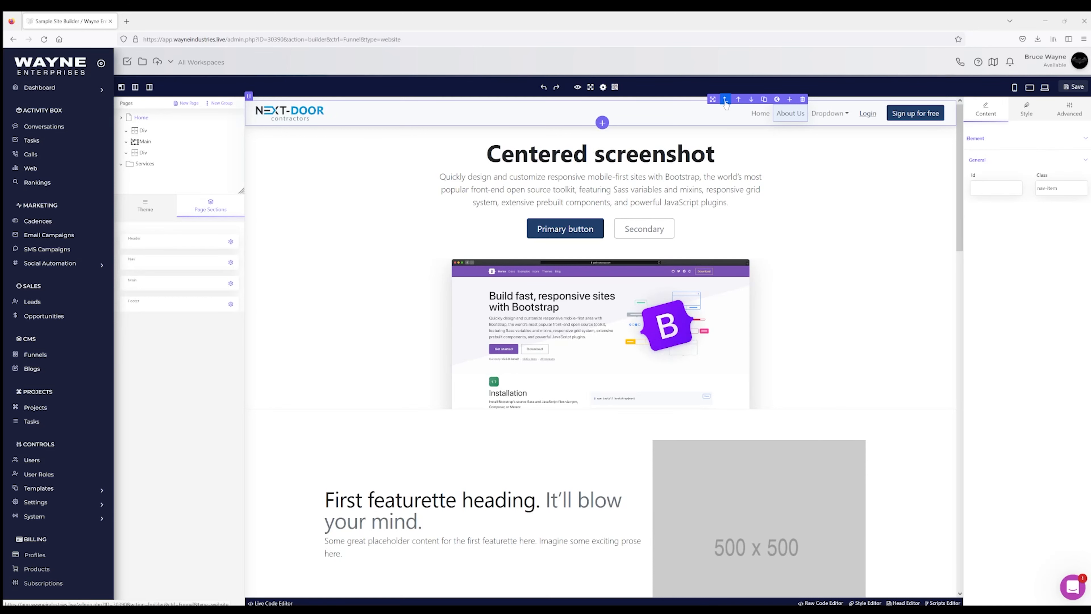
left_click(764, 99)
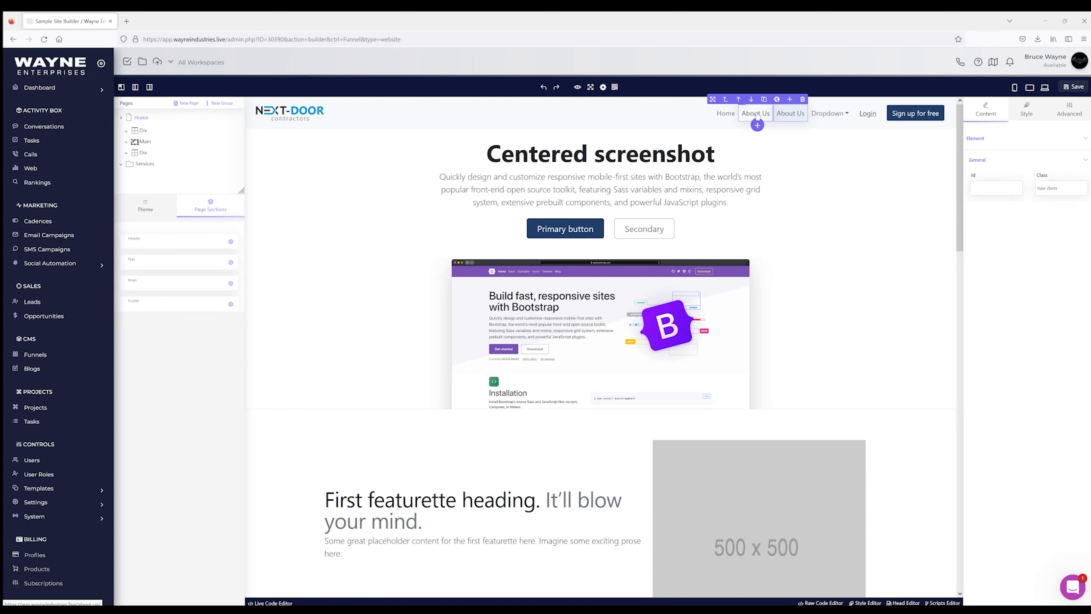
left_click(793, 114)
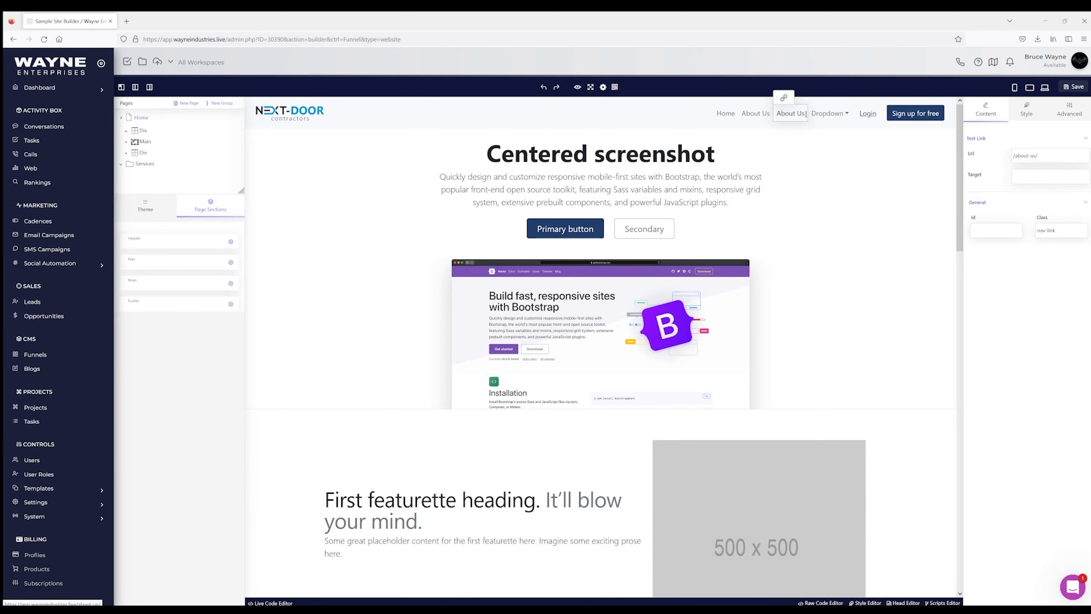
left_click_drag(806, 114, 779, 110)
type("Blog")
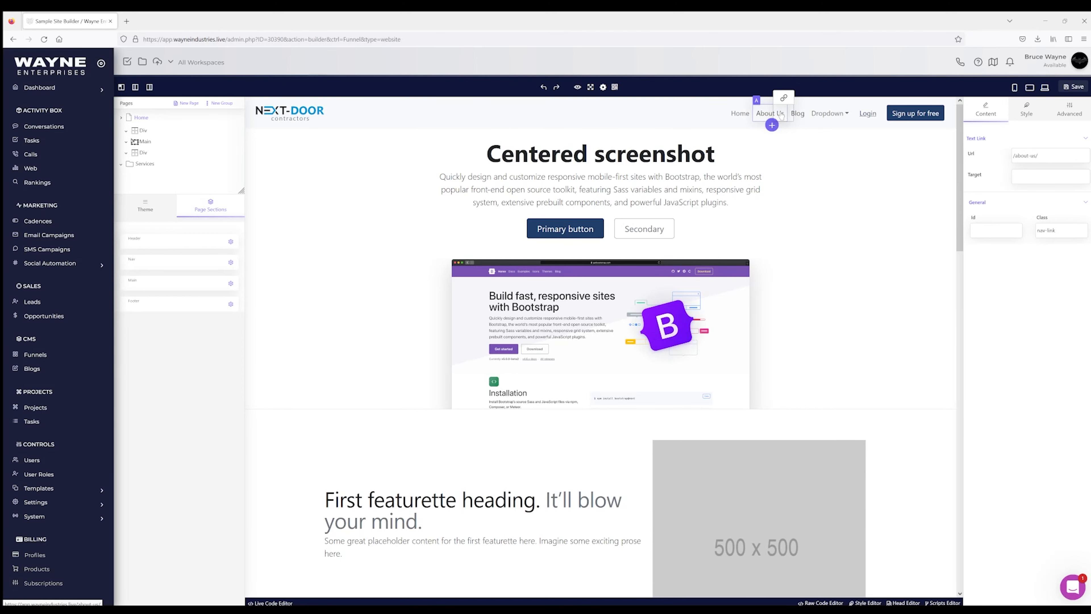
left_click(828, 116)
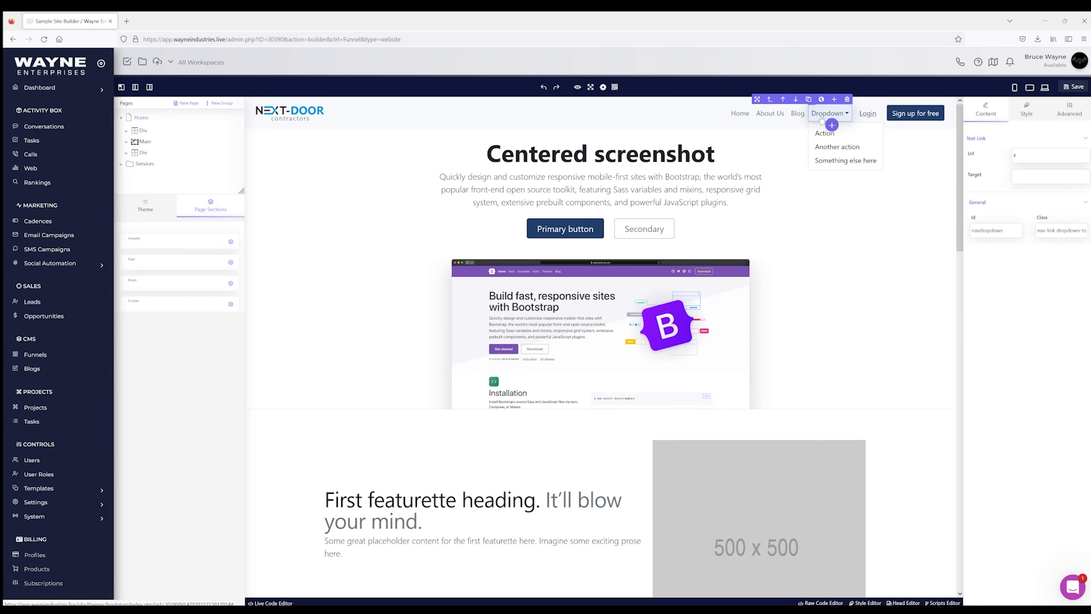
Step: Duplicate the Dropdown nav item, then delete the extra copy so only one remains
left_click(808, 99)
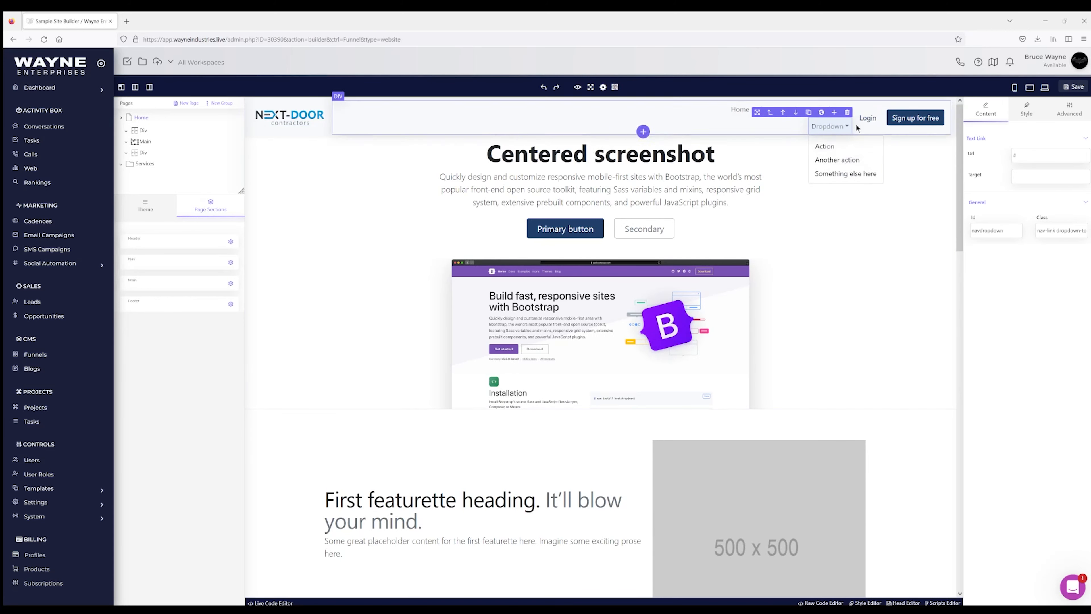
left_click(543, 87)
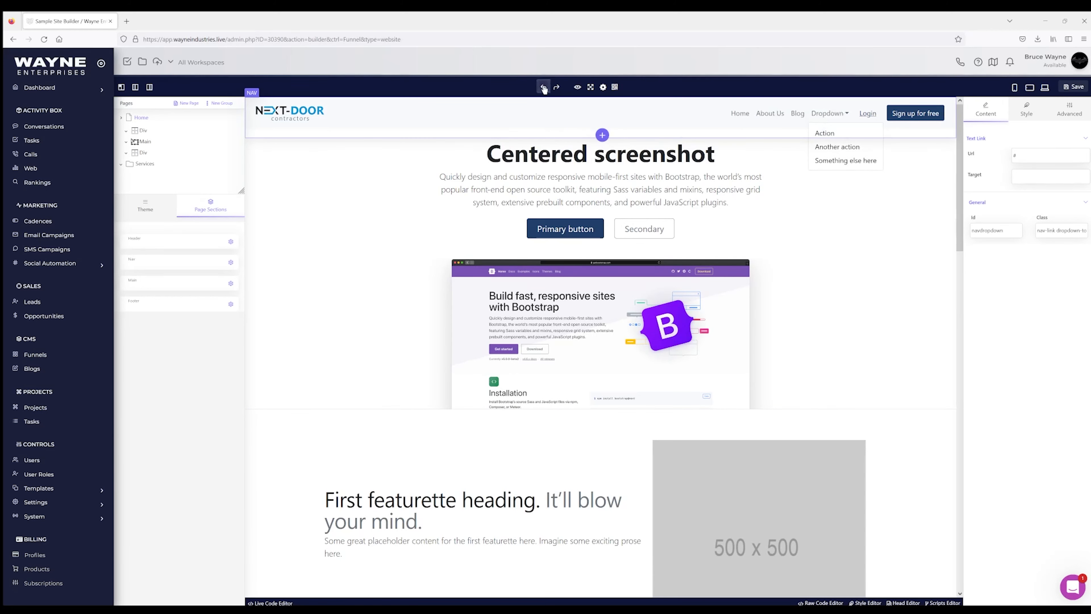
left_click(828, 113)
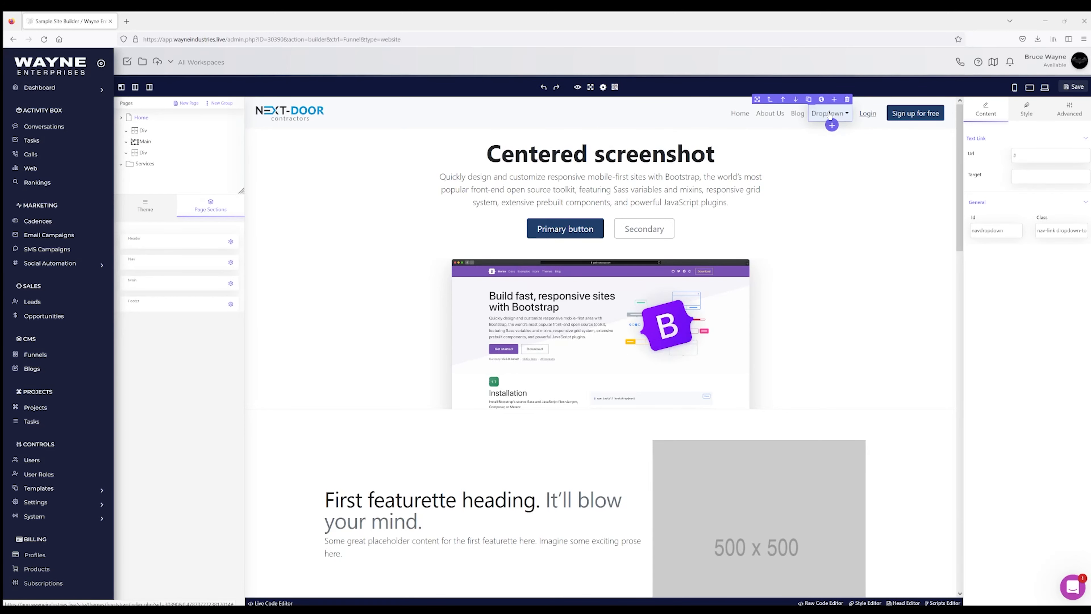
left_click(769, 100)
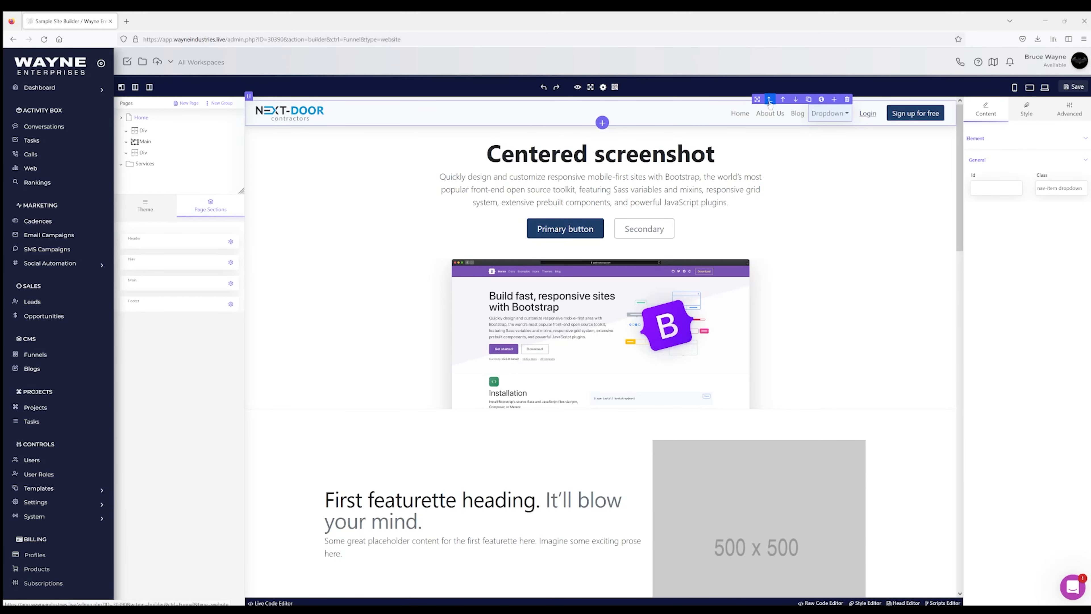
left_click(808, 100)
left_click(840, 113)
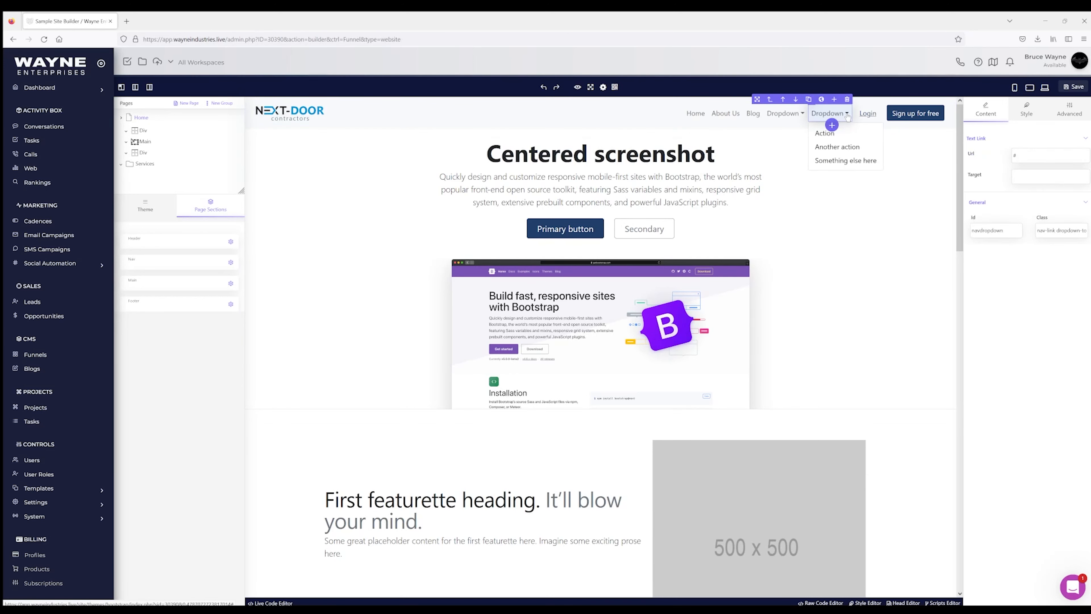
left_click(801, 114)
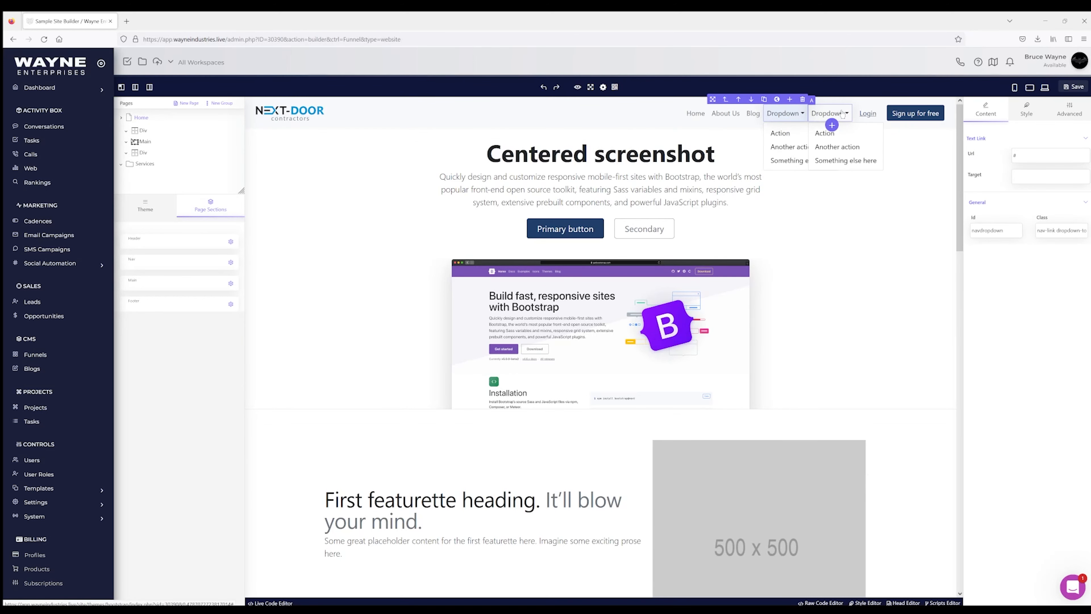
left_click(797, 116)
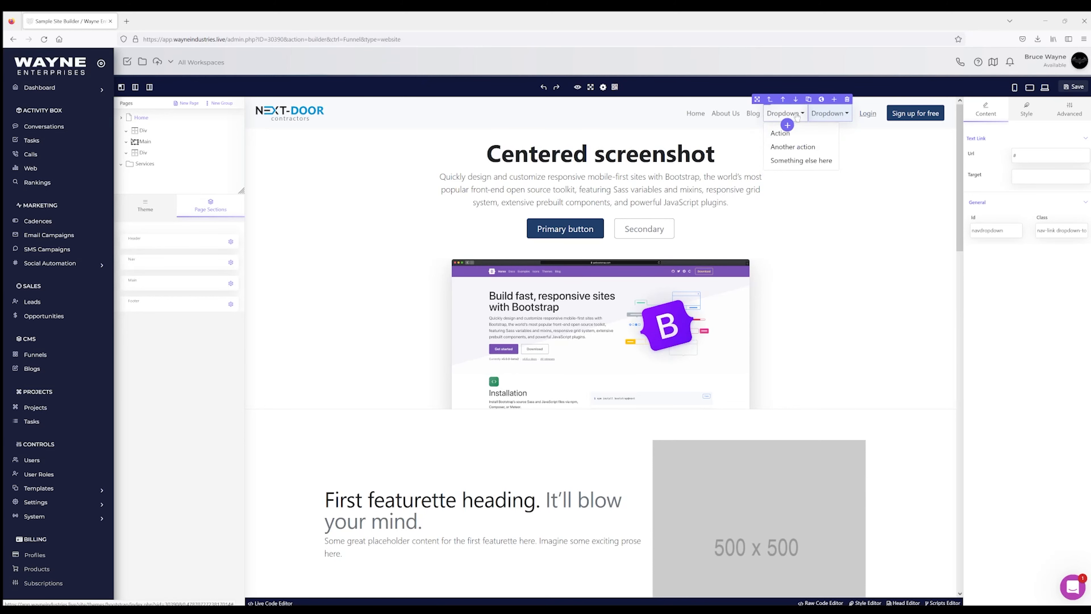
left_click(838, 114)
left_click(841, 114)
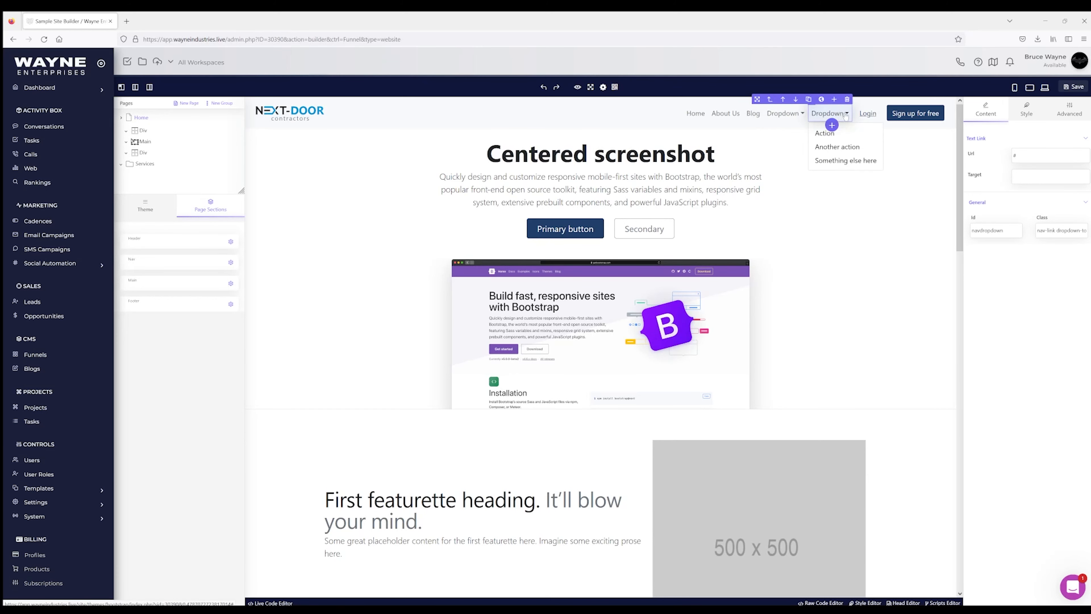
left_click(843, 114)
left_click(848, 100)
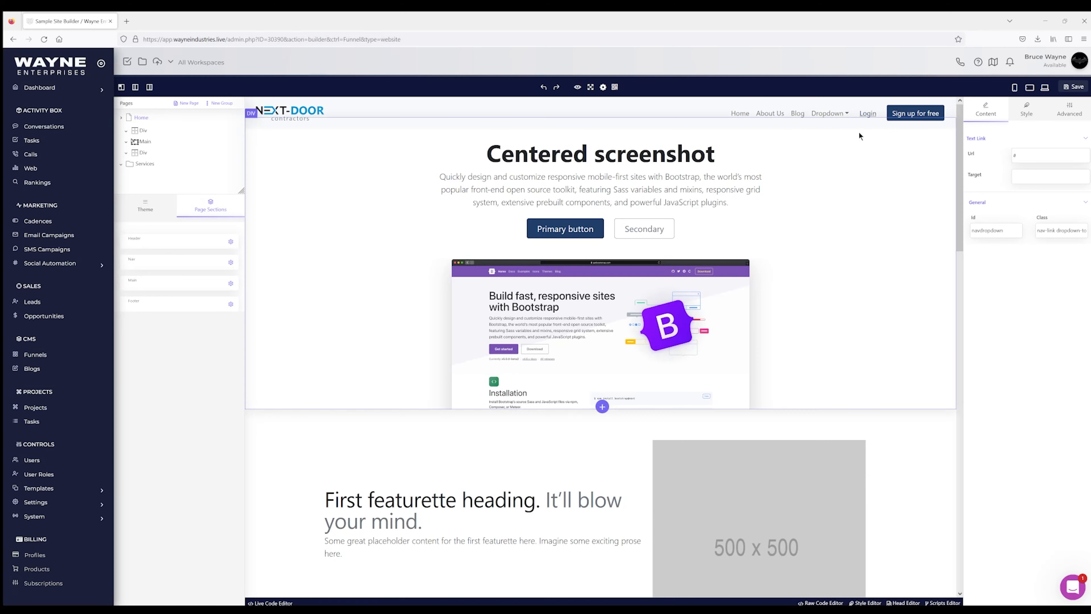
Step: Relabel the Dropdown item as Services and open its menu
double_click(835, 113)
left_click(844, 115)
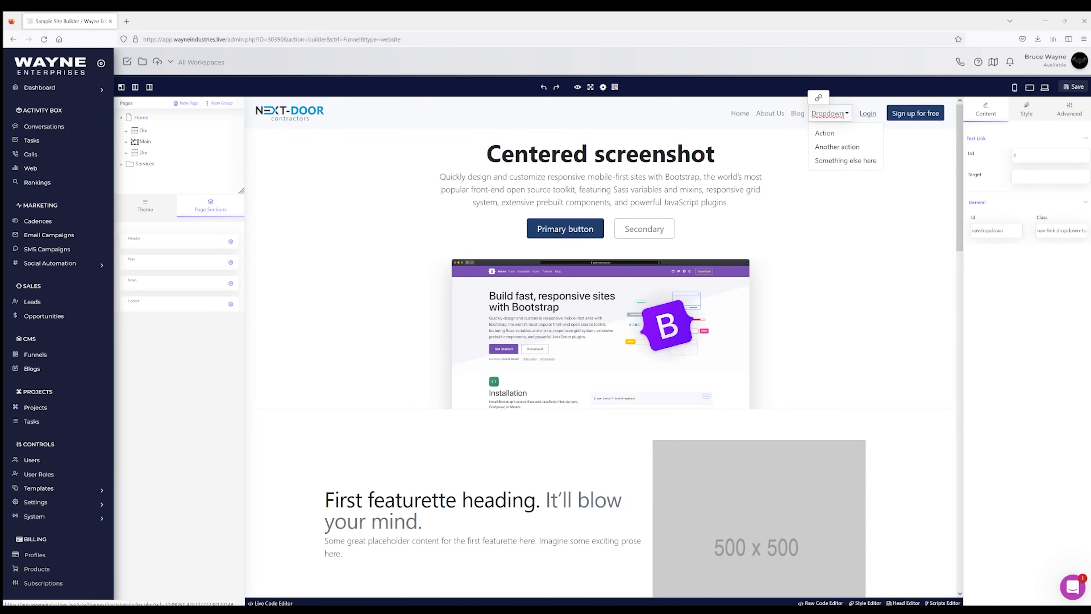
left_click_drag(842, 113, 814, 115)
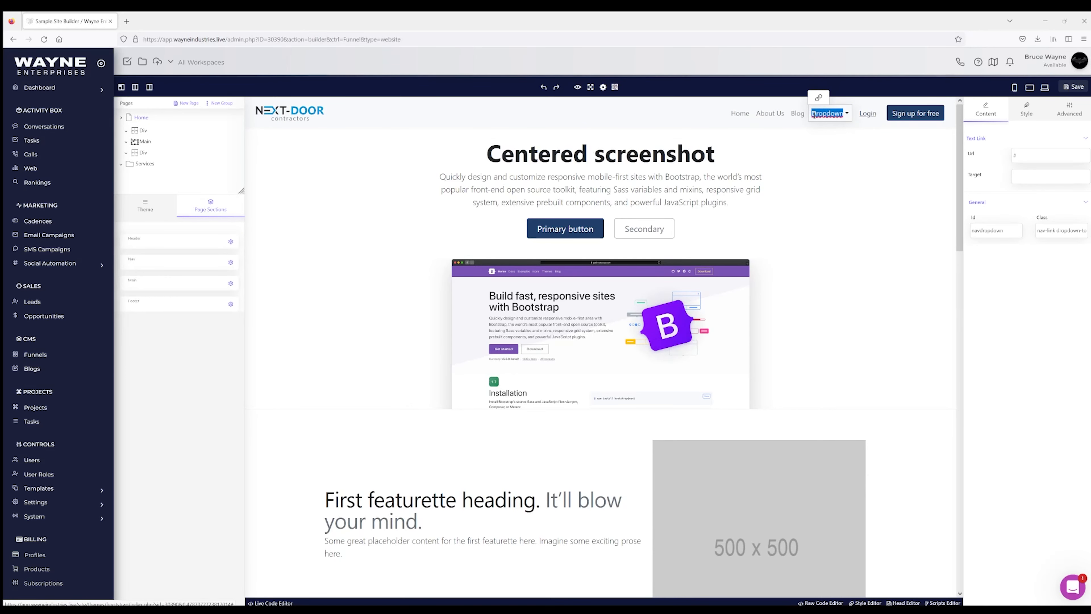
type("Seri")
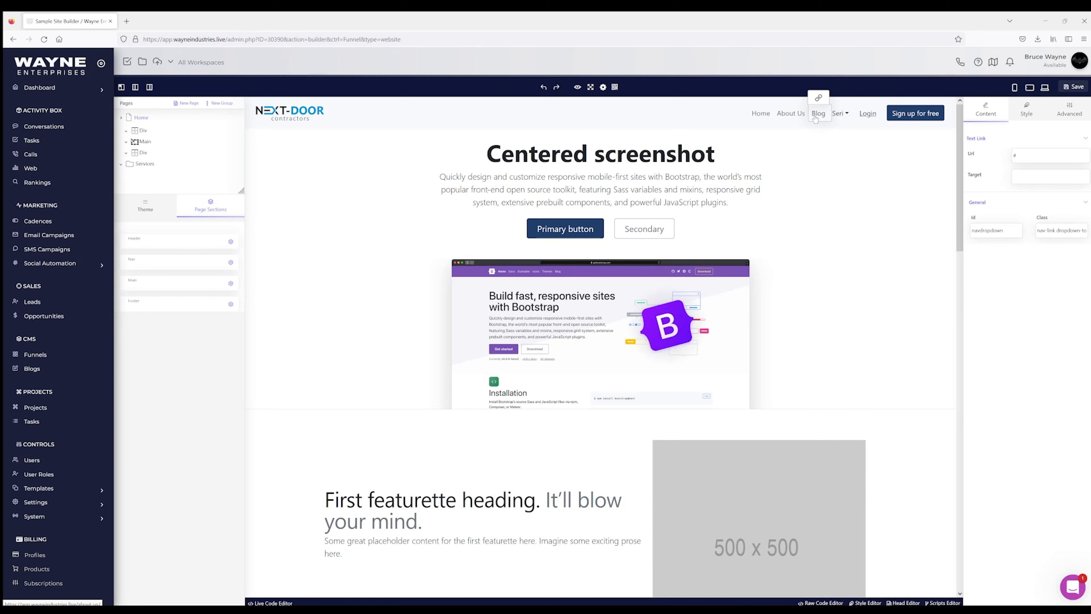
key("BackSpace")
type("vices")
left_click(848, 113)
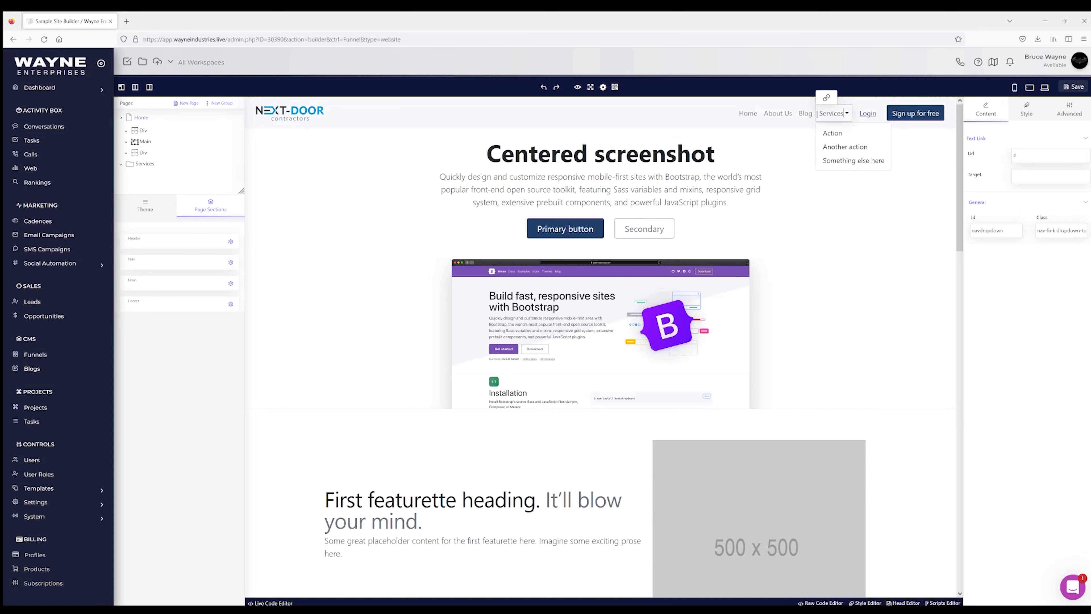
left_click(834, 135)
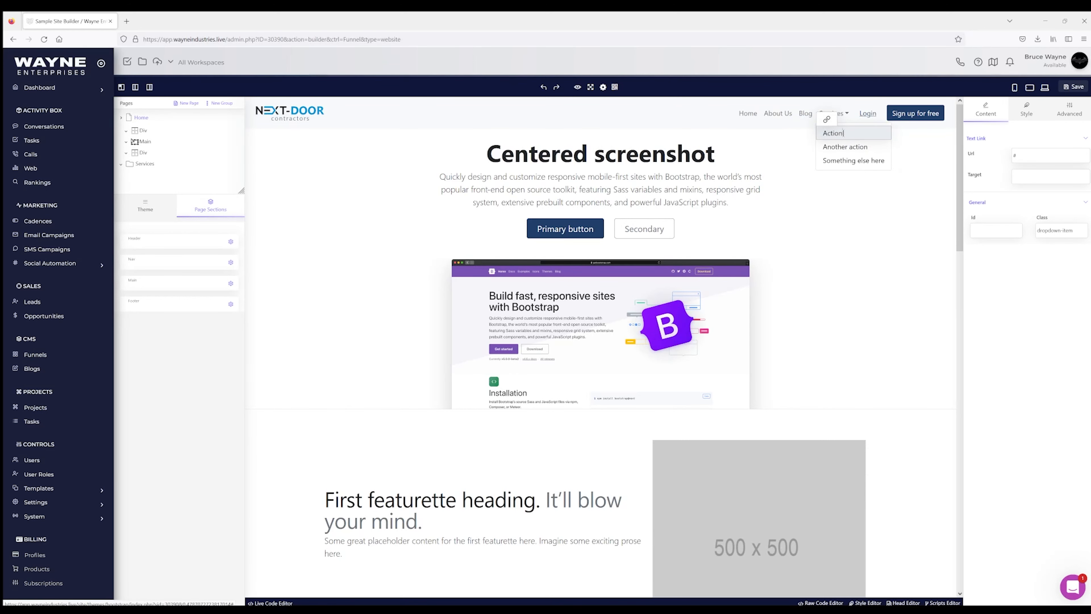
Step: Rename Action to Remodeling and delete the Another action and Something else here items
left_click_drag(843, 132, 823, 133)
type("Remodeling")
left_click(852, 148)
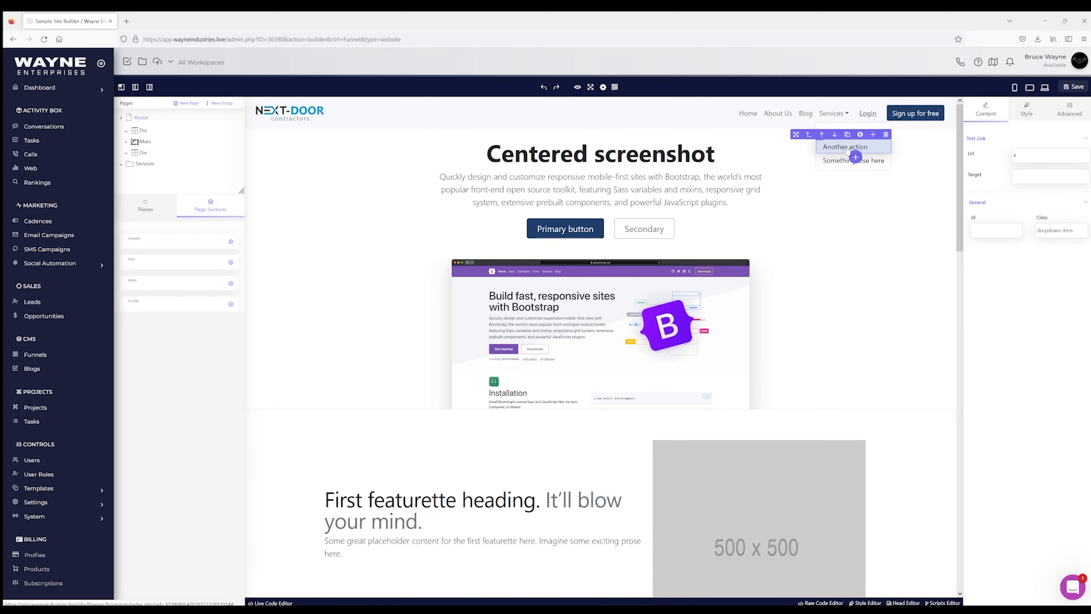
left_click(885, 135)
left_click(886, 136)
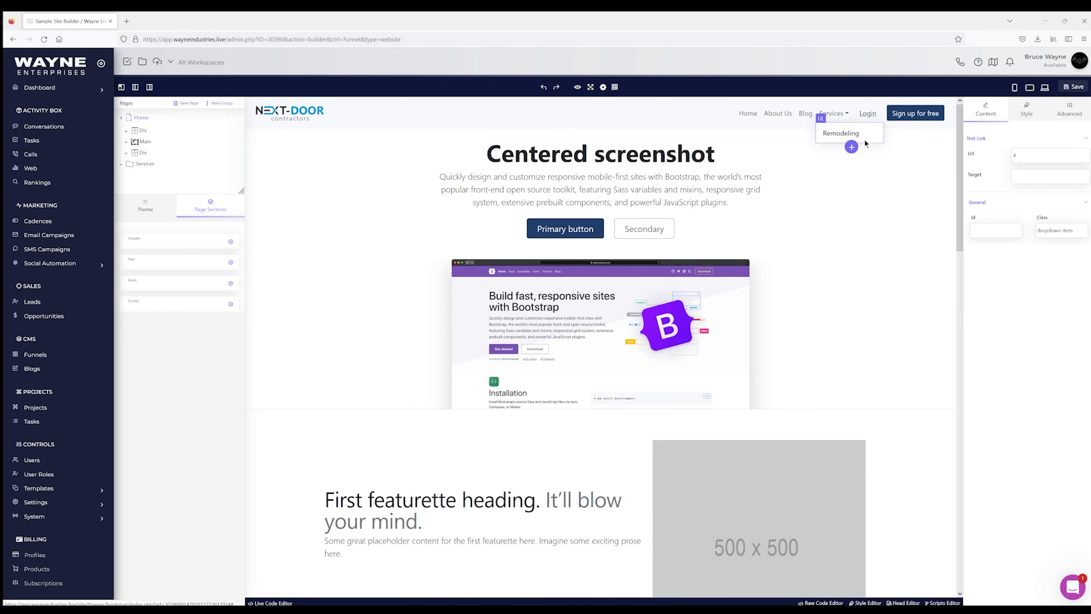
Step: Duplicate the Remodeling item, then delete the extra copy so one remains
left_click(868, 134)
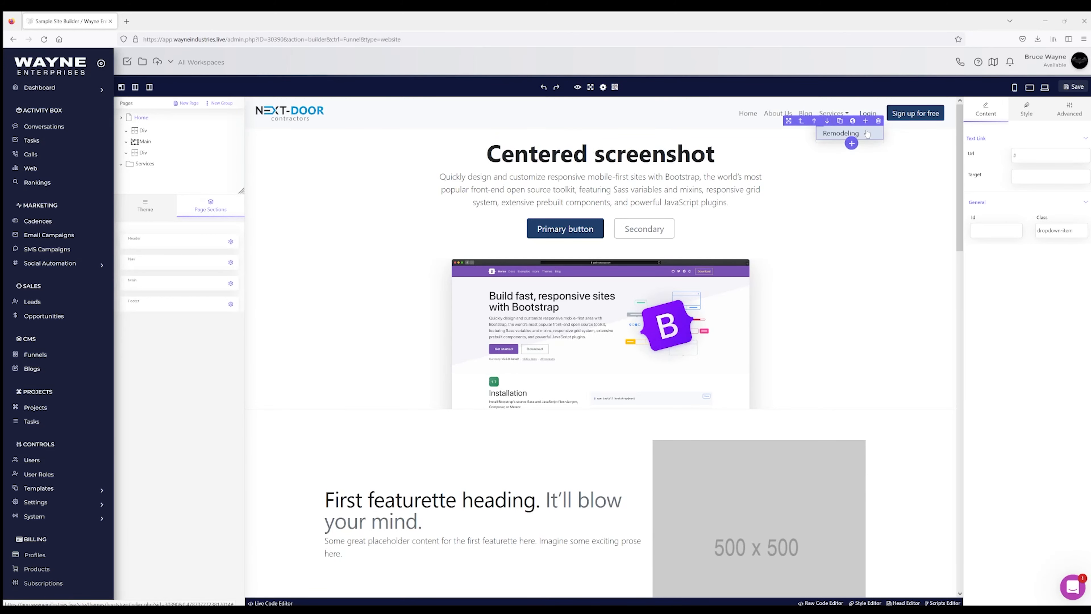
left_click(839, 123)
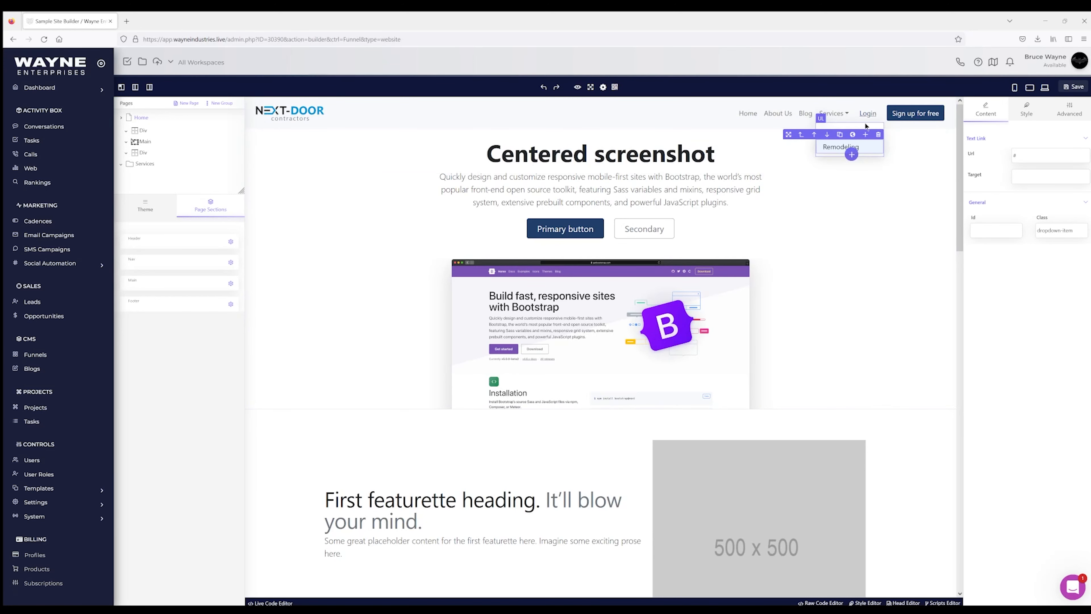
left_click(838, 115)
left_click(841, 114)
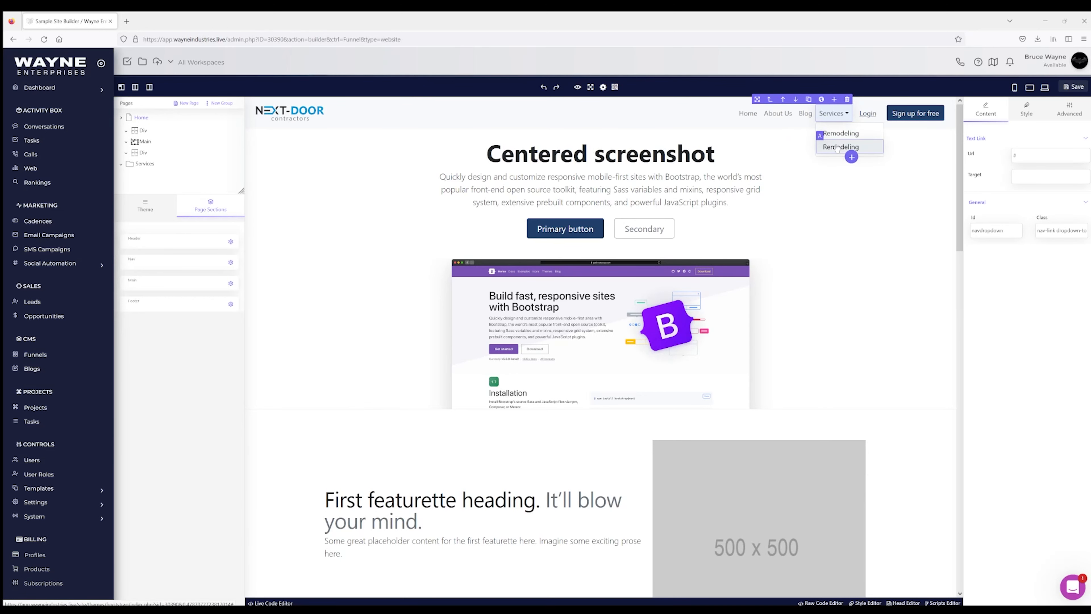
left_click(837, 148)
left_click(878, 134)
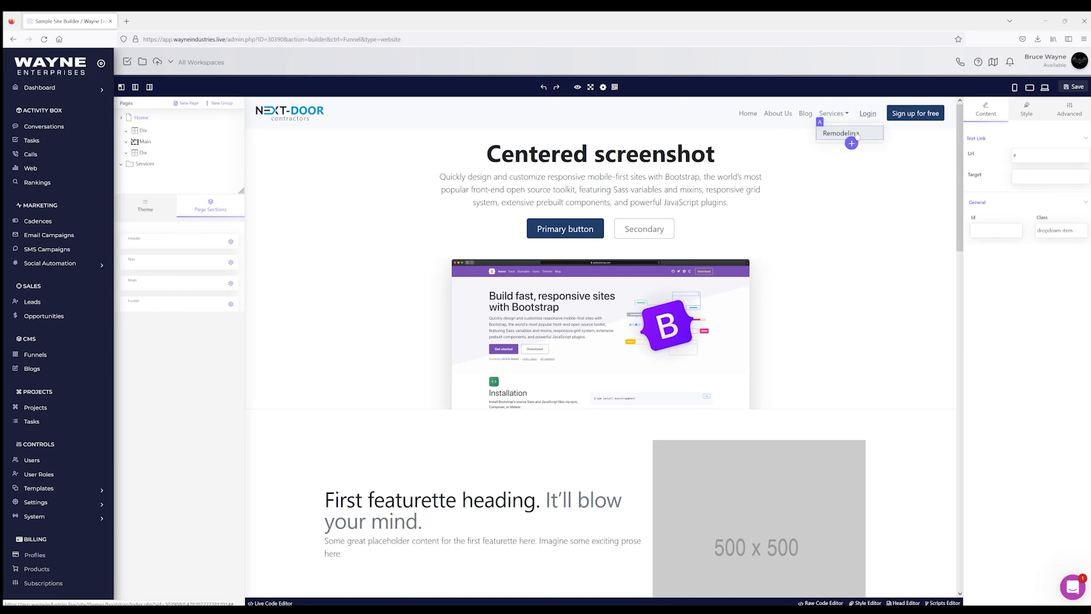
left_click(856, 134)
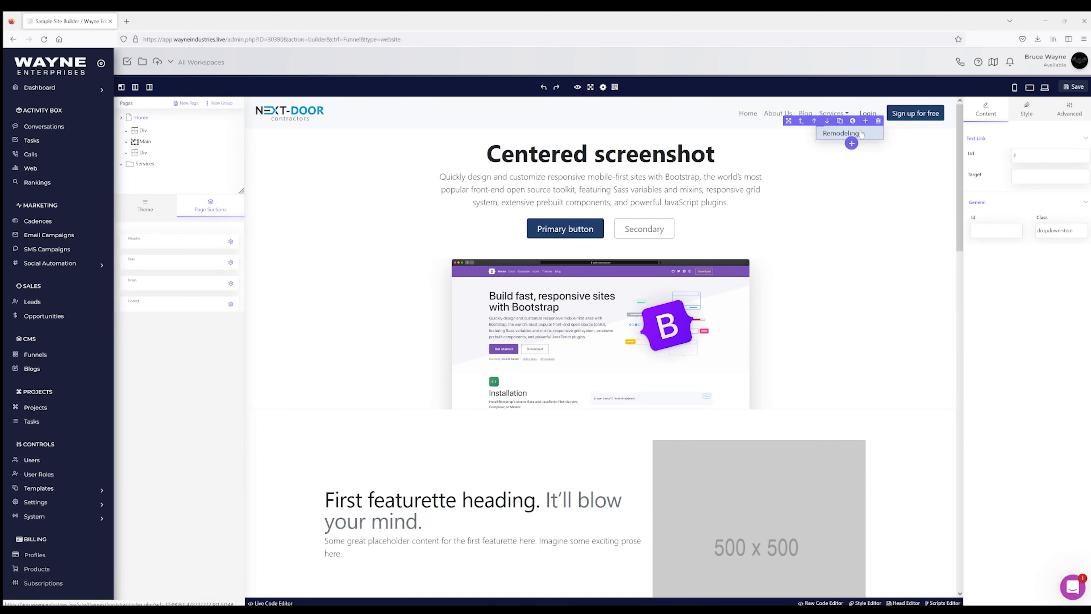
Step: Set the Remodeling item's URL to /remodeling
left_click(1026, 159)
type("/remodeling/")
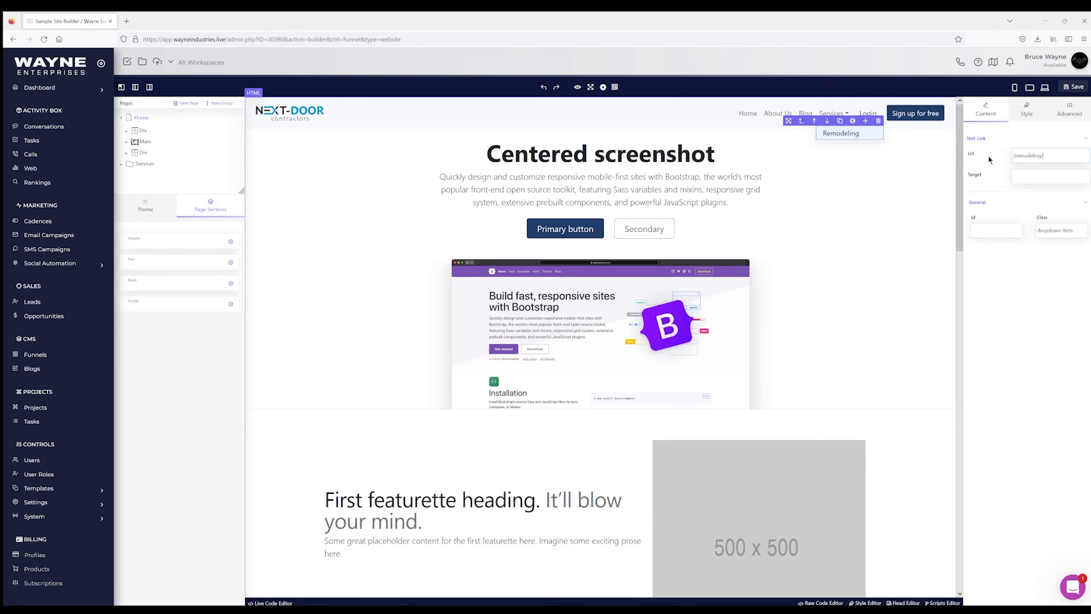
left_click(778, 113)
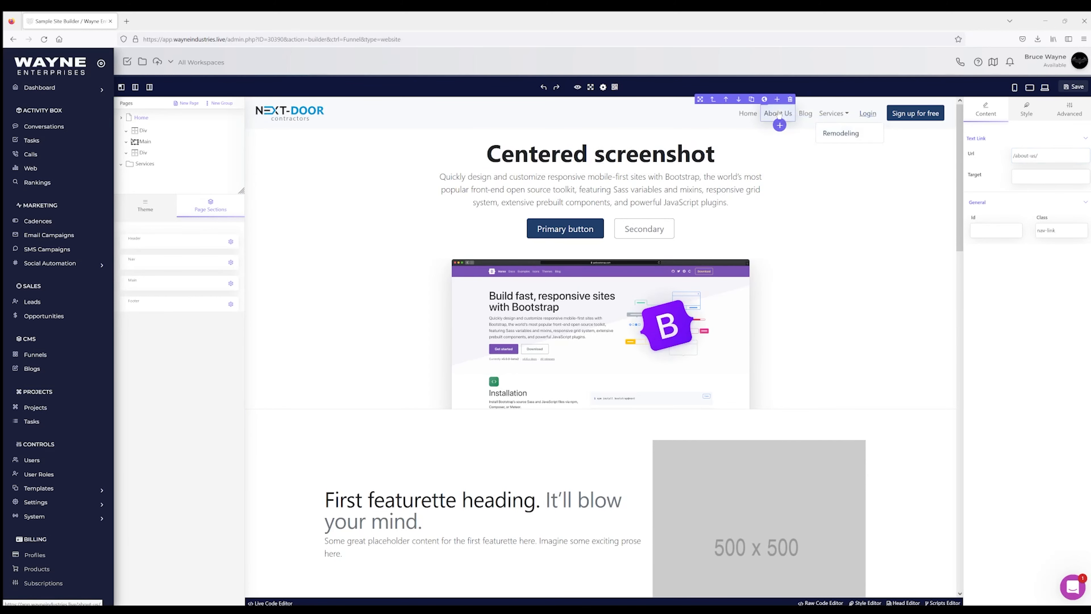
left_click(839, 114)
Step: Delete the Login link and change the Sign up for free button text to Free Estimate
left_click(865, 113)
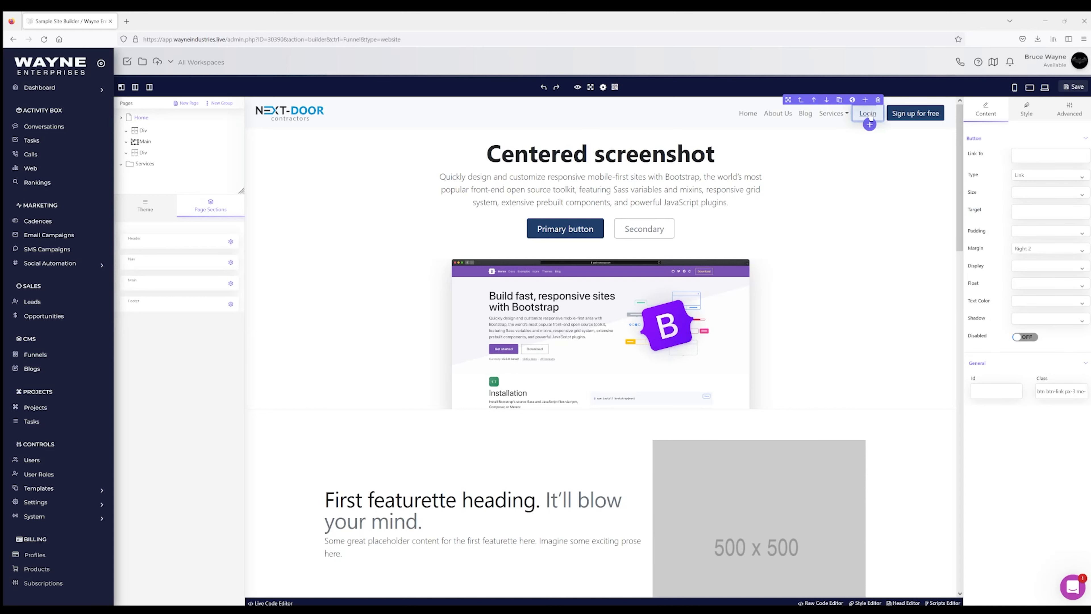
left_click(877, 100)
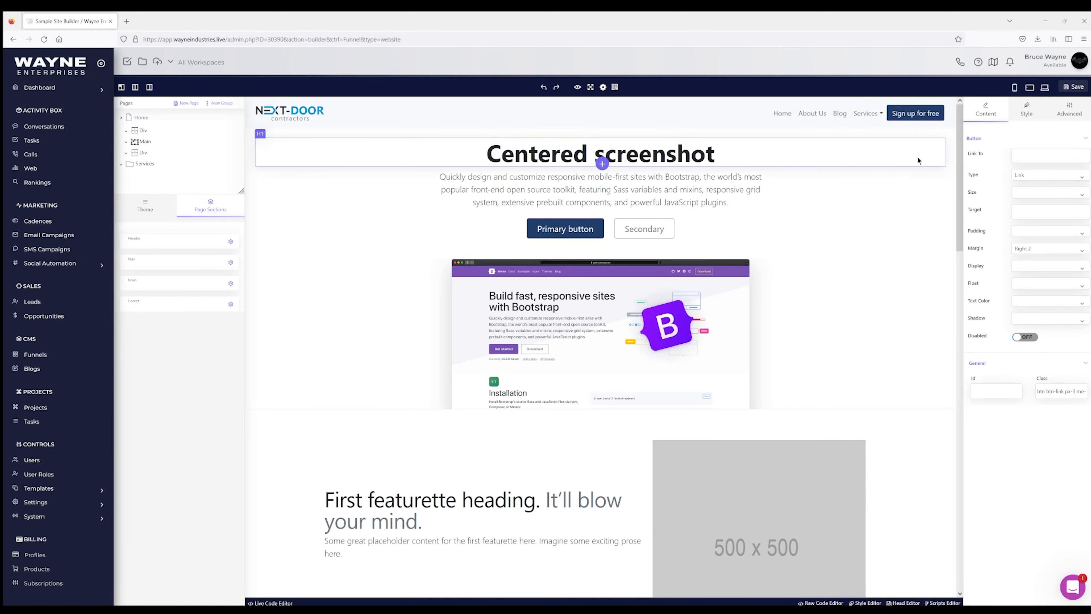
left_click(928, 116)
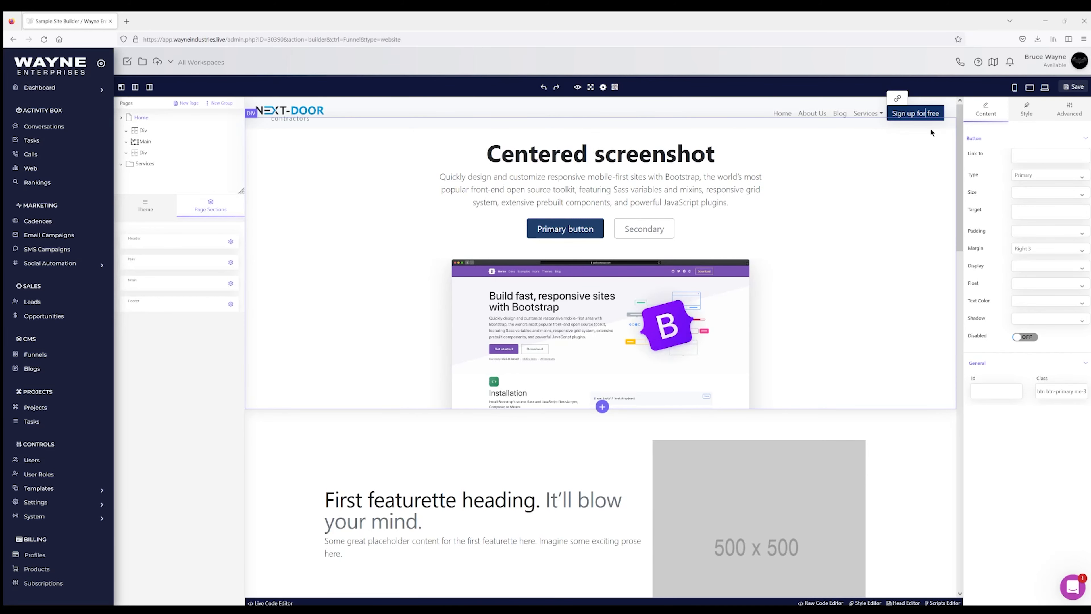
key("BackSpace")
key("BackSpace")
key("BackSpace")
key("BackSpace")
key("BackSpace")
key("BackSpace")
key("BackSpace")
key("BackSpace")
key("BackSpace")
key("BackSpace")
key("BackSpace")
key("BackSpace")
key("BackSpace")
key("BackSpace")
key("BackSpace")
key("BackSpace")
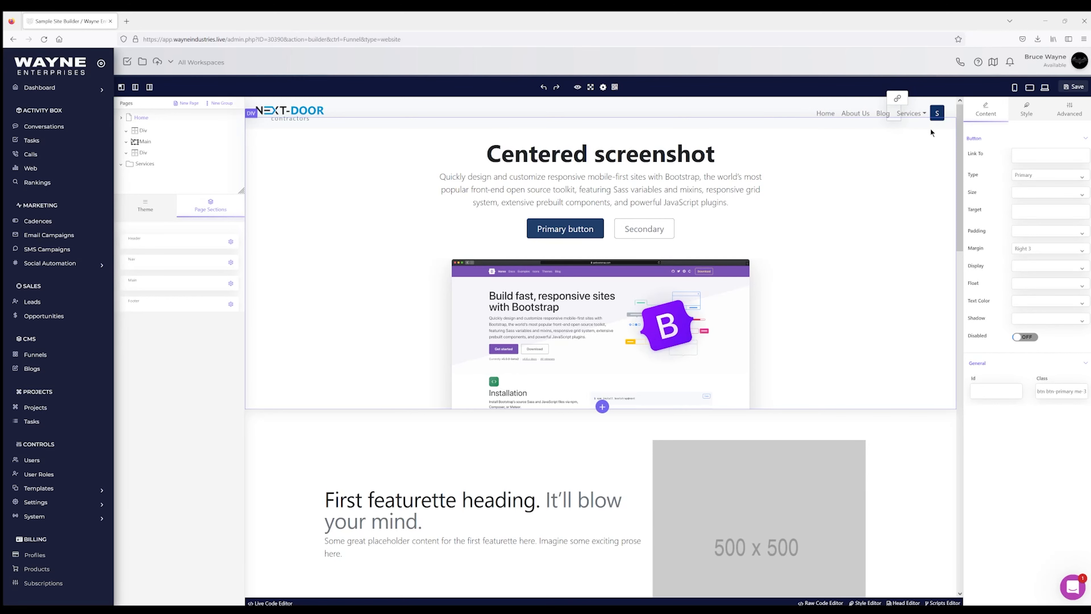
type("Free Estimate")
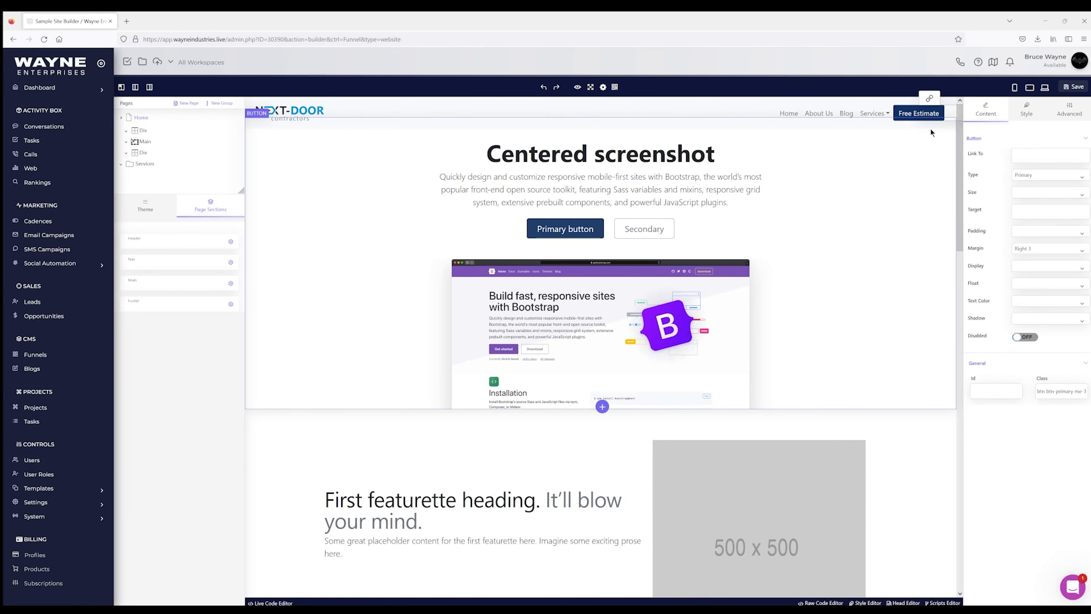
Step: Try Info, Success, Warning and outline styles on Free Estimate, then keep solid Primary
left_click(896, 115)
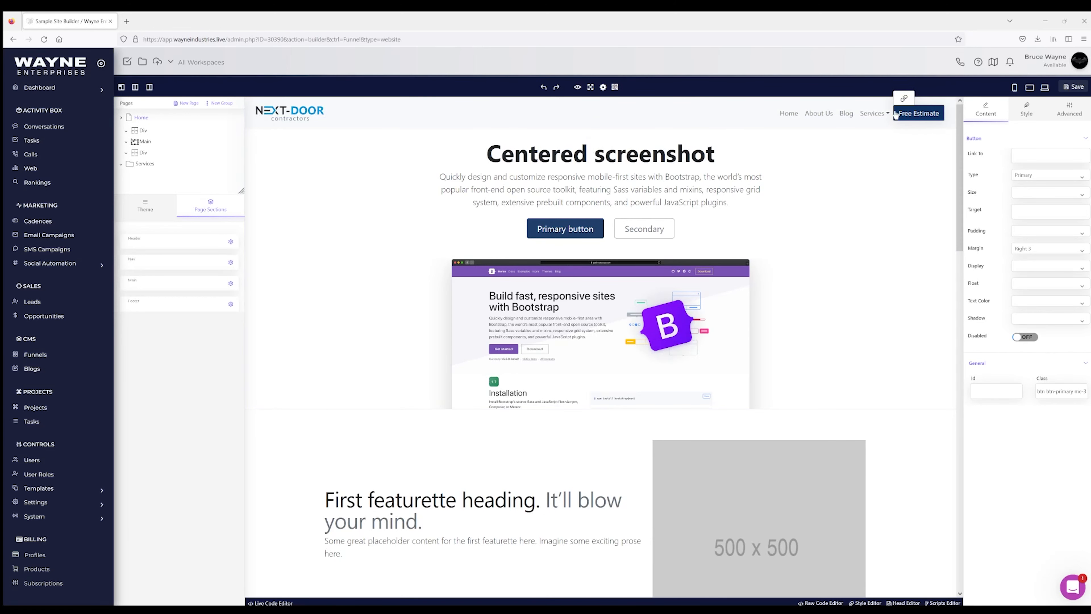
left_click(1044, 173)
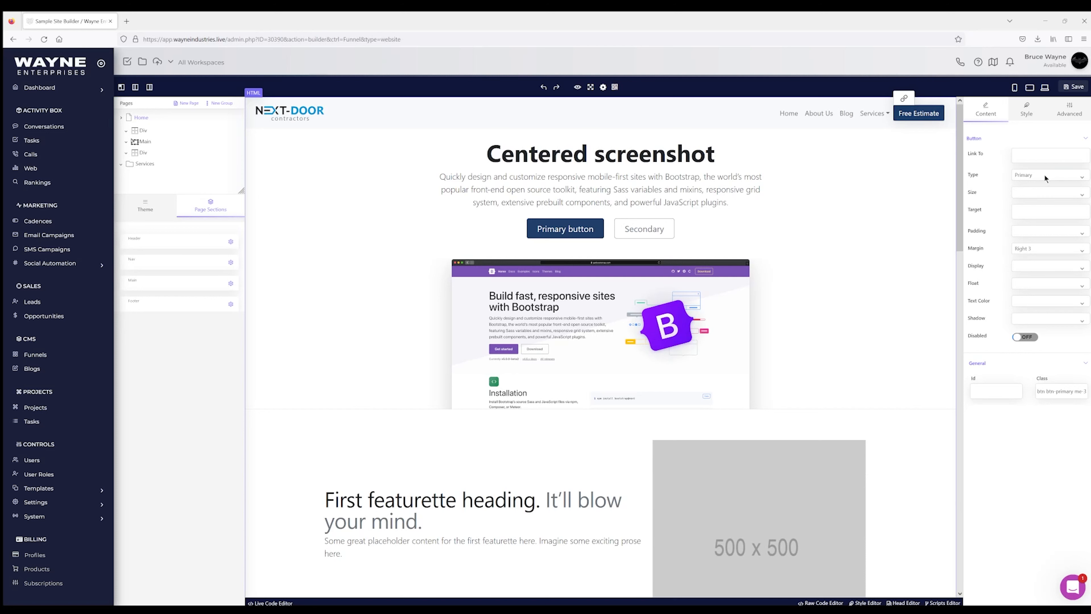
left_click(1033, 196)
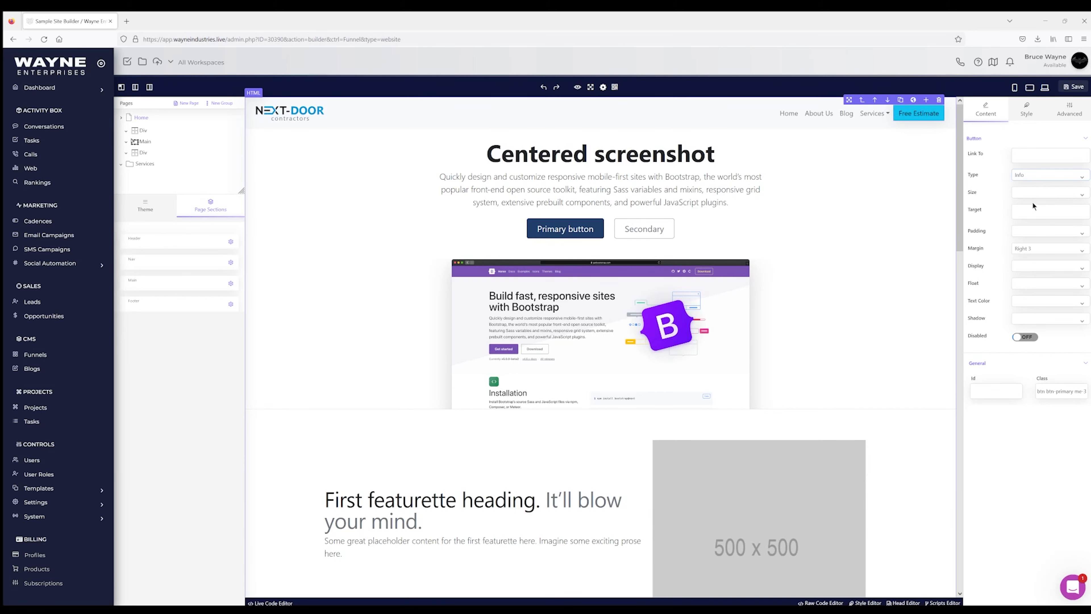
left_click(1031, 208)
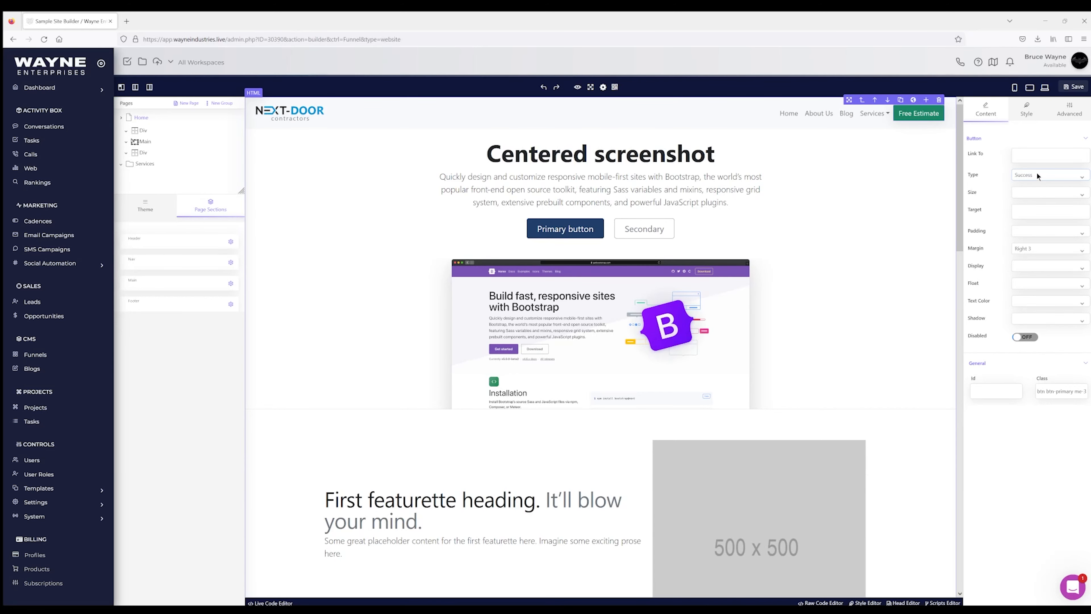
left_click(1029, 216)
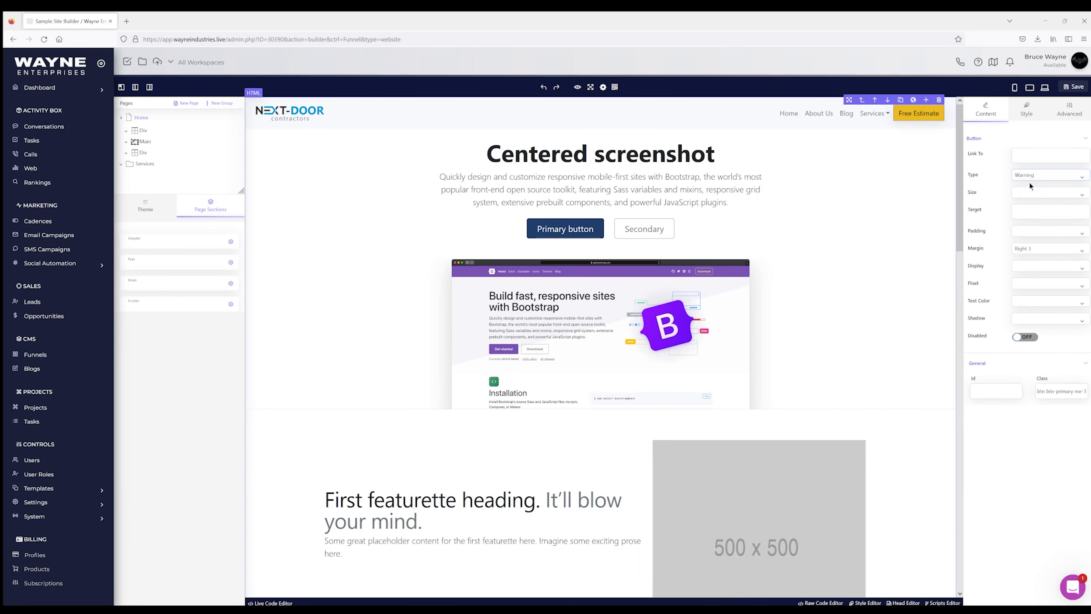
left_click(1022, 254)
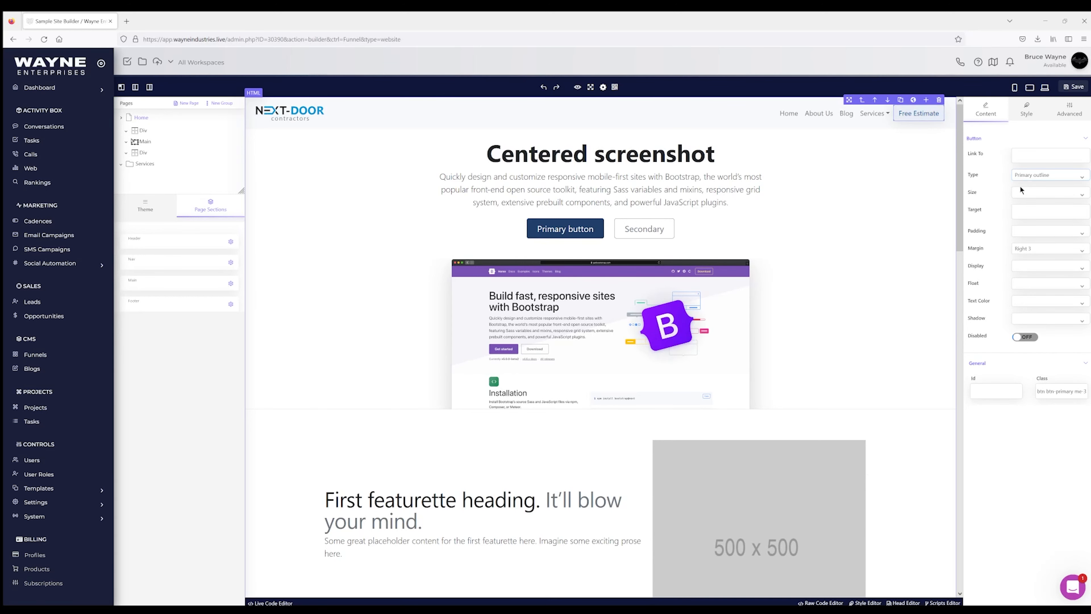
left_click(1015, 280)
left_click(1027, 188)
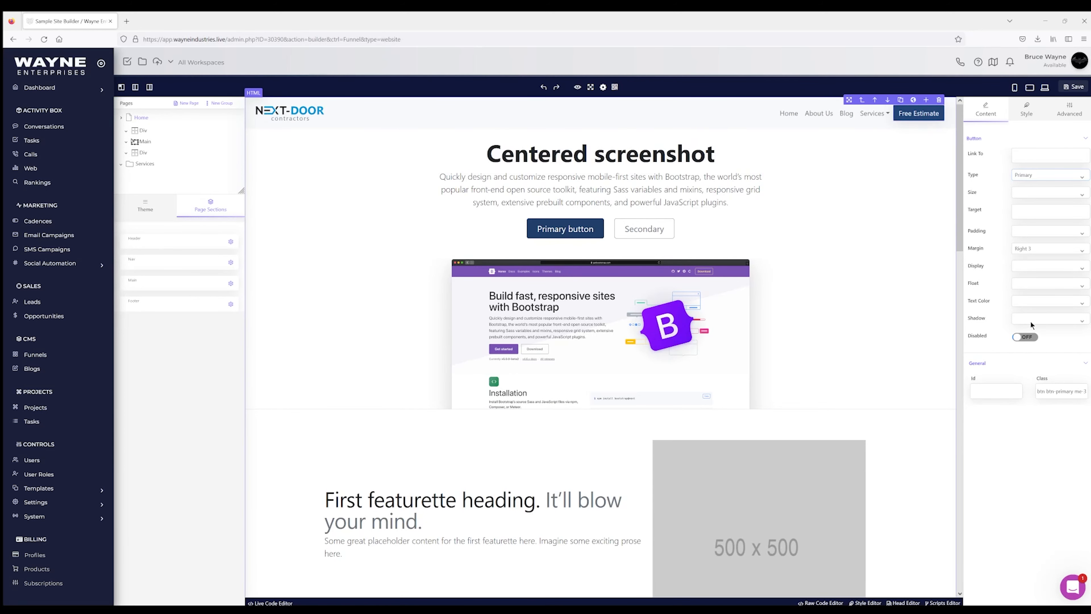
Step: Give the Free Estimate button a Small shadow after trying Large
left_click(1024, 352)
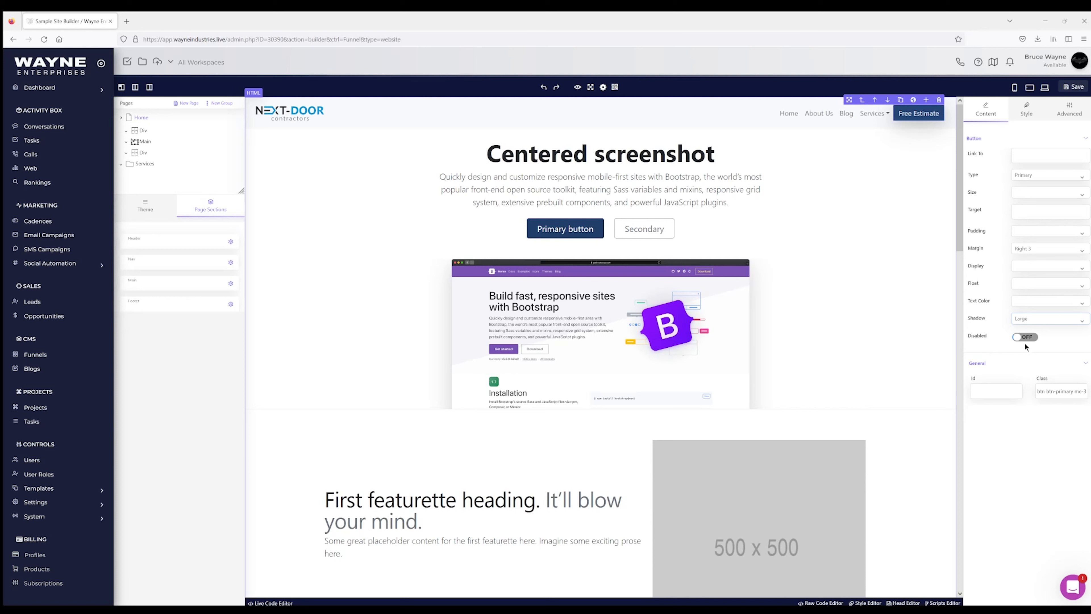
left_click(1026, 341)
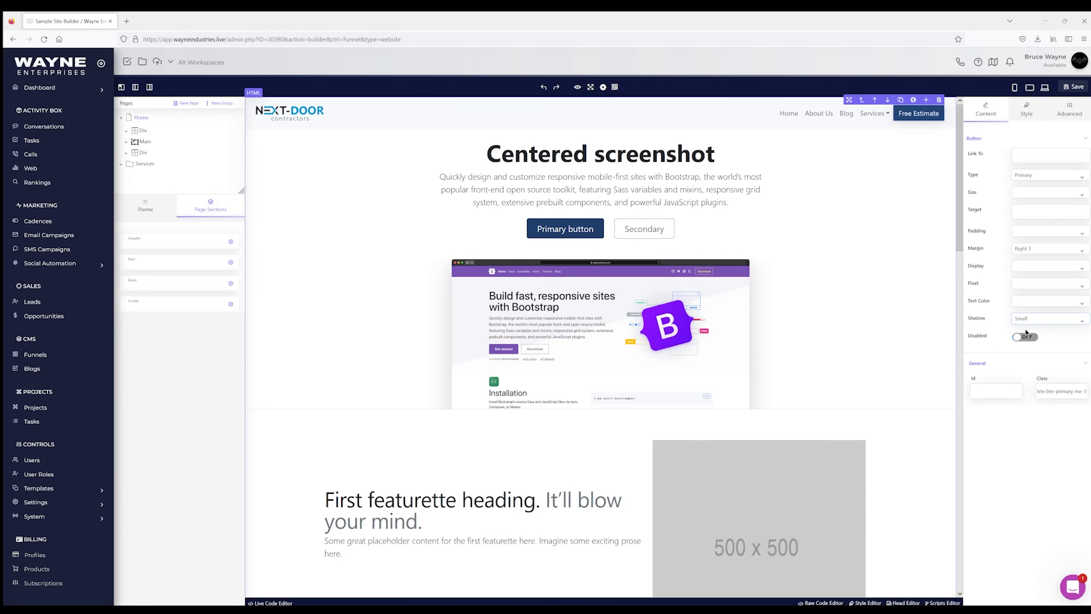
left_click(1014, 369)
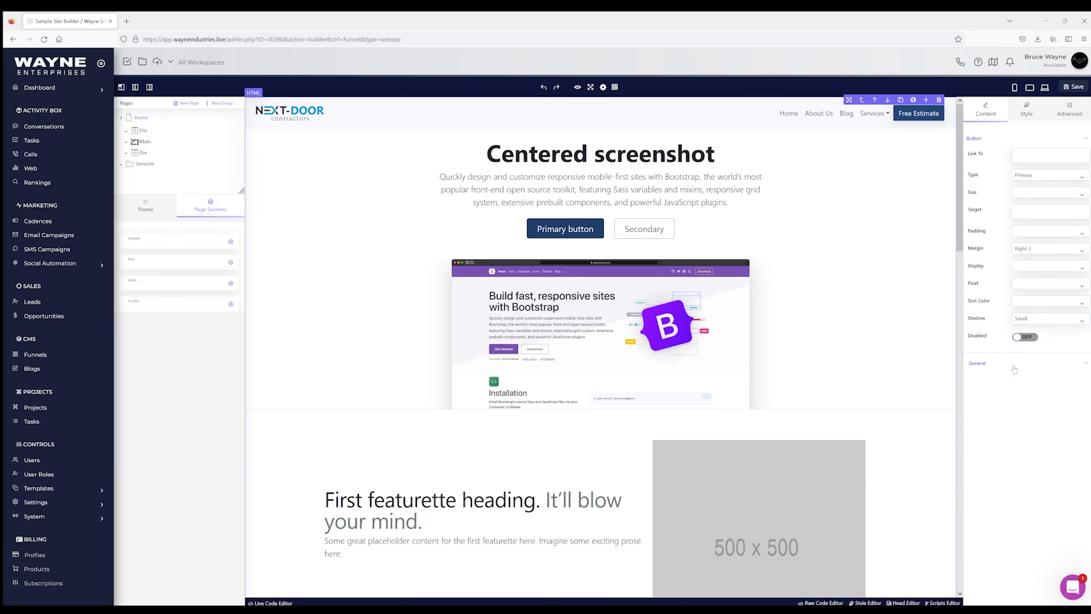
left_click(1015, 369)
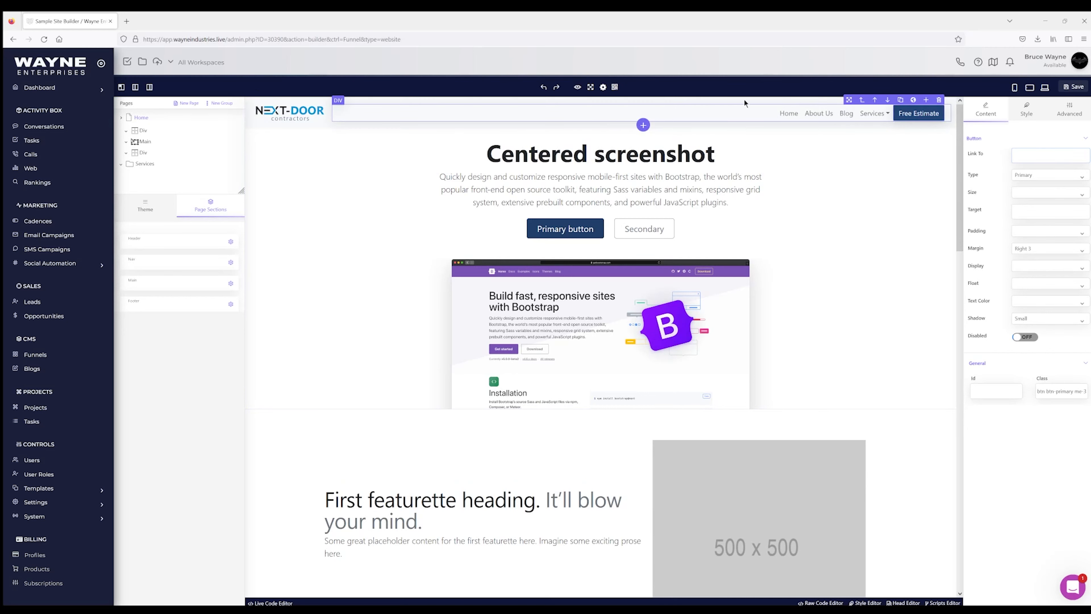
Step: Save the landing page so the restyled Free Estimate button is kept
mouse_move(1044, 79)
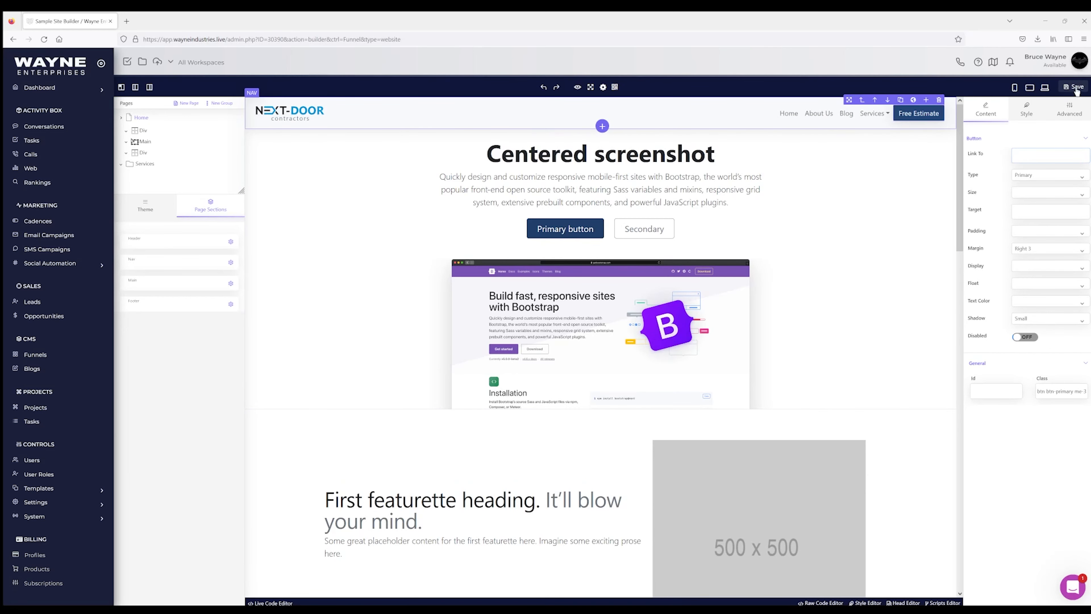
left_click(1074, 87)
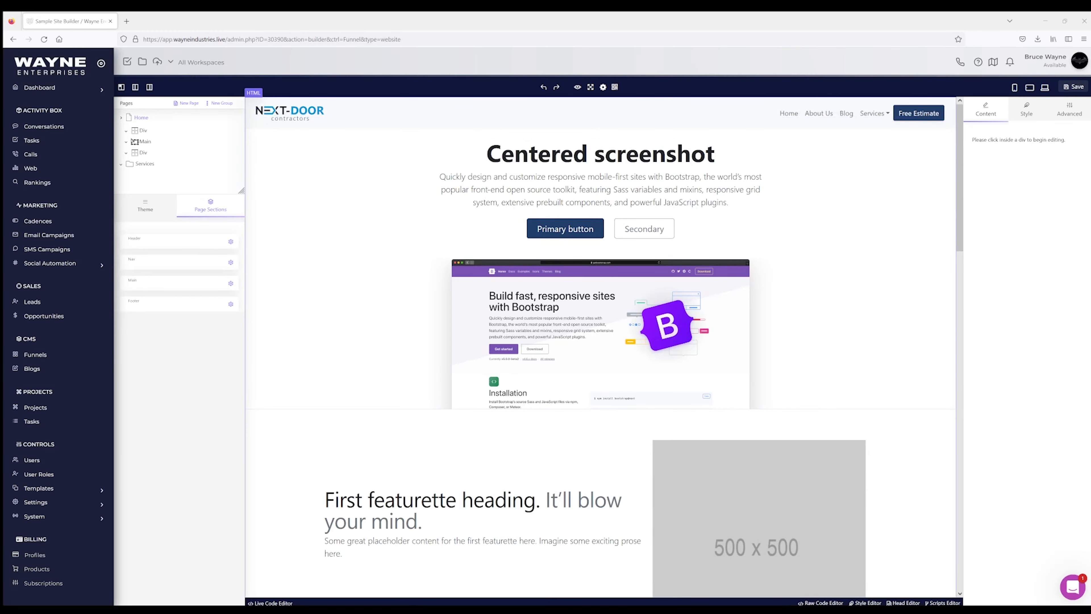
Step: Check the collapsed navbar at phone width by expanding, collapsing and reopening it, then return to tablet width
left_click(1029, 87)
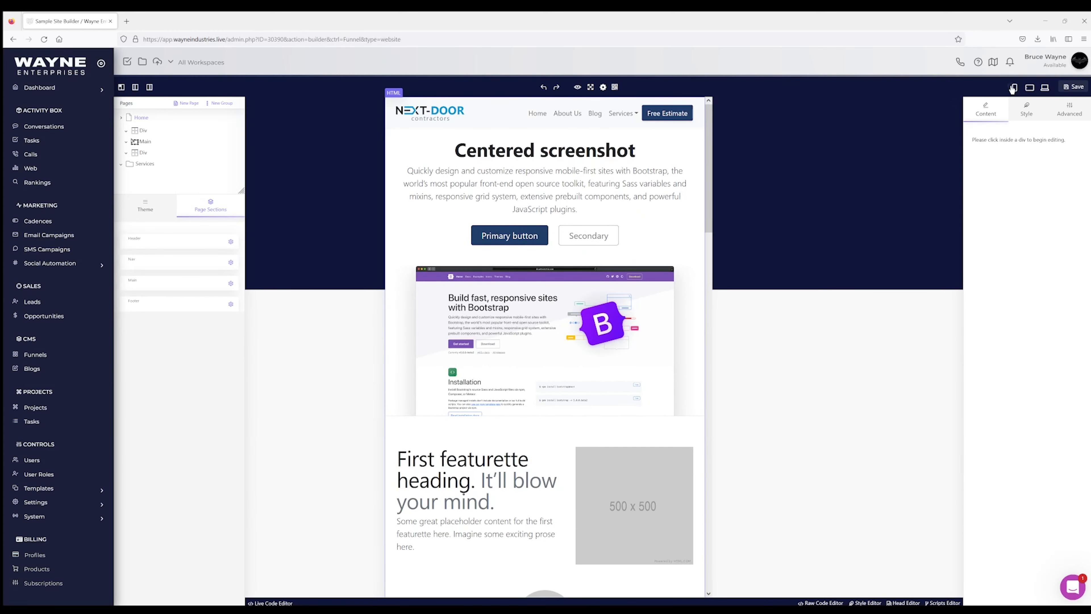
left_click(1013, 88)
left_click(621, 113)
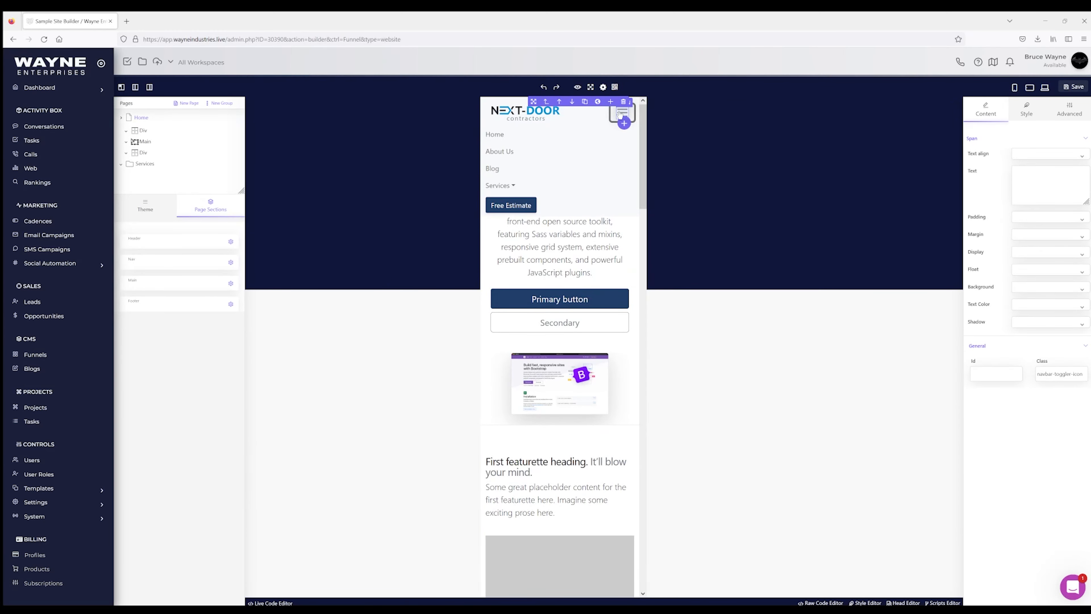
left_click(621, 113)
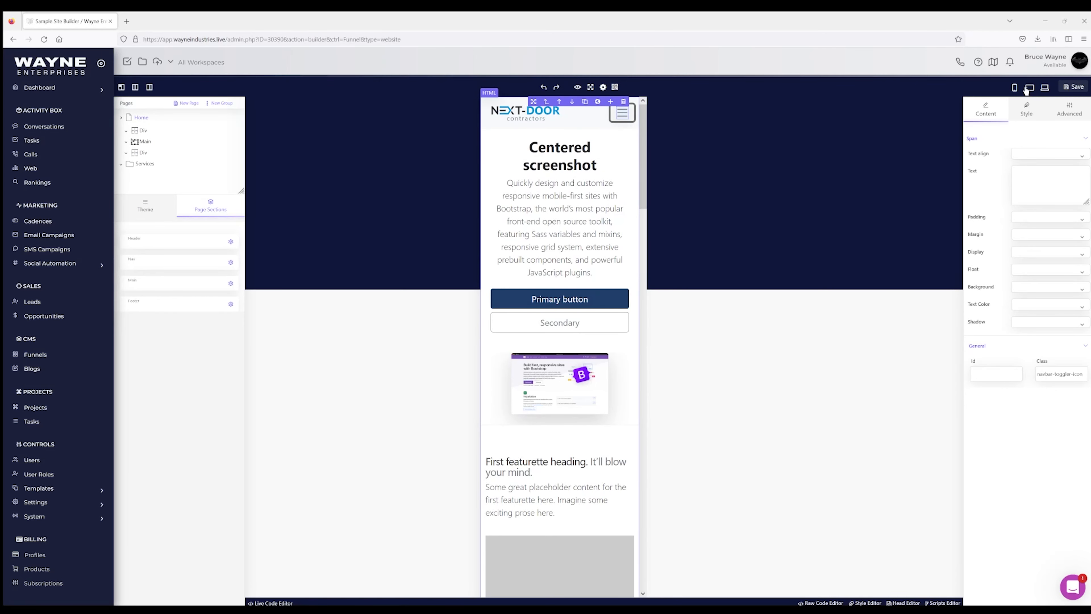
left_click(624, 114)
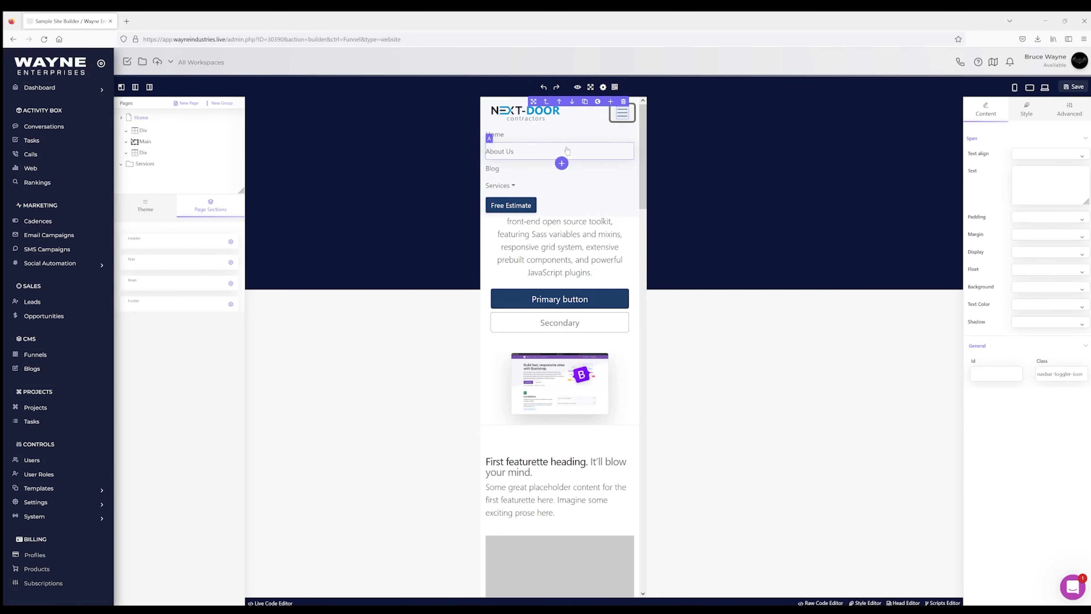
left_click(1029, 88)
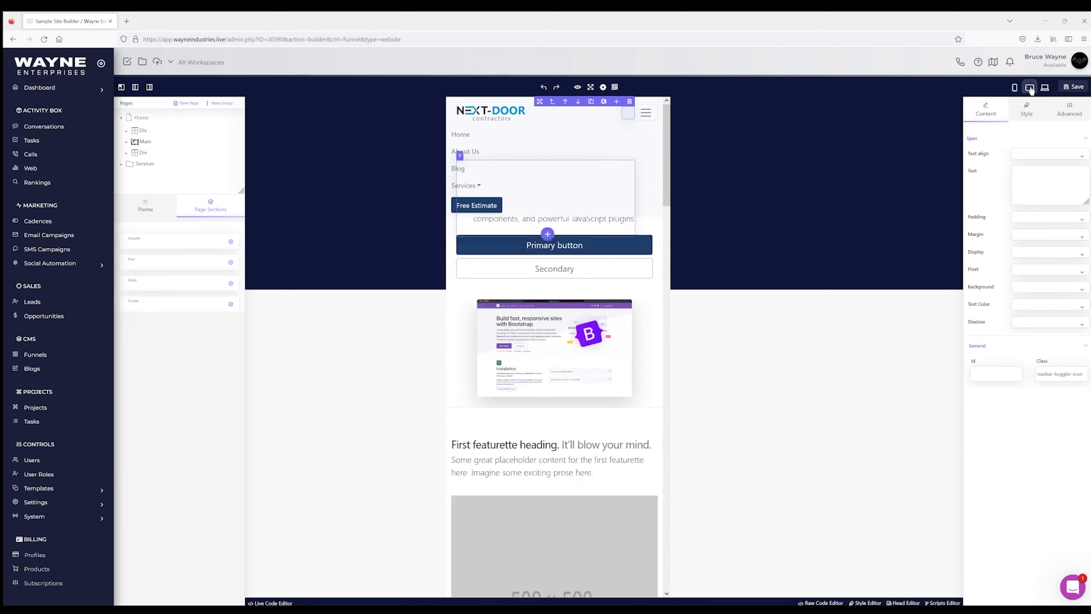
left_click(622, 207)
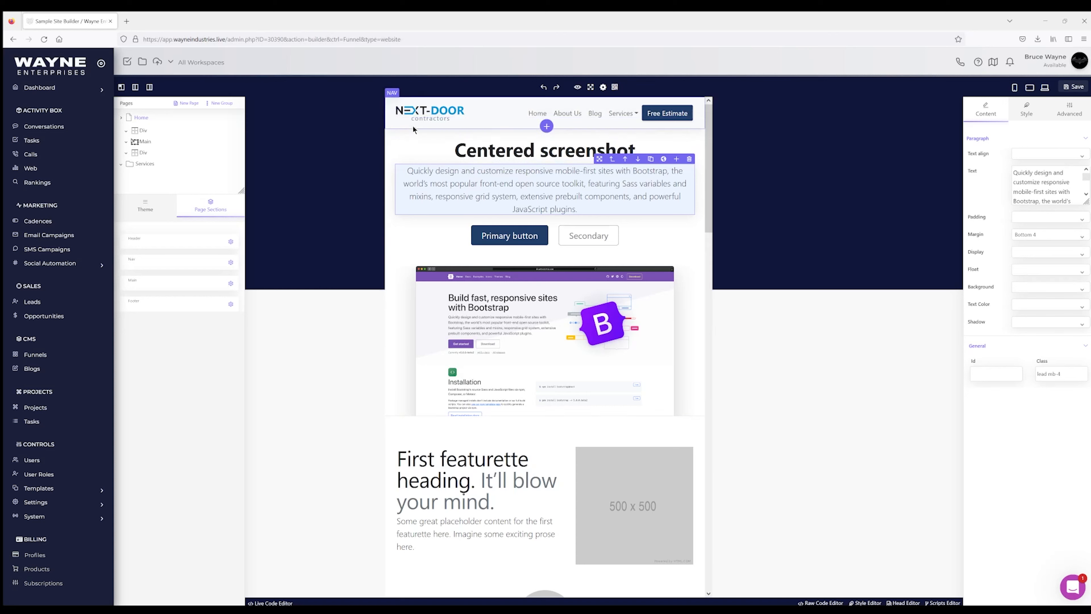
Step: Select the whole navbar, bring up its style settings, and save the page
left_click(392, 126)
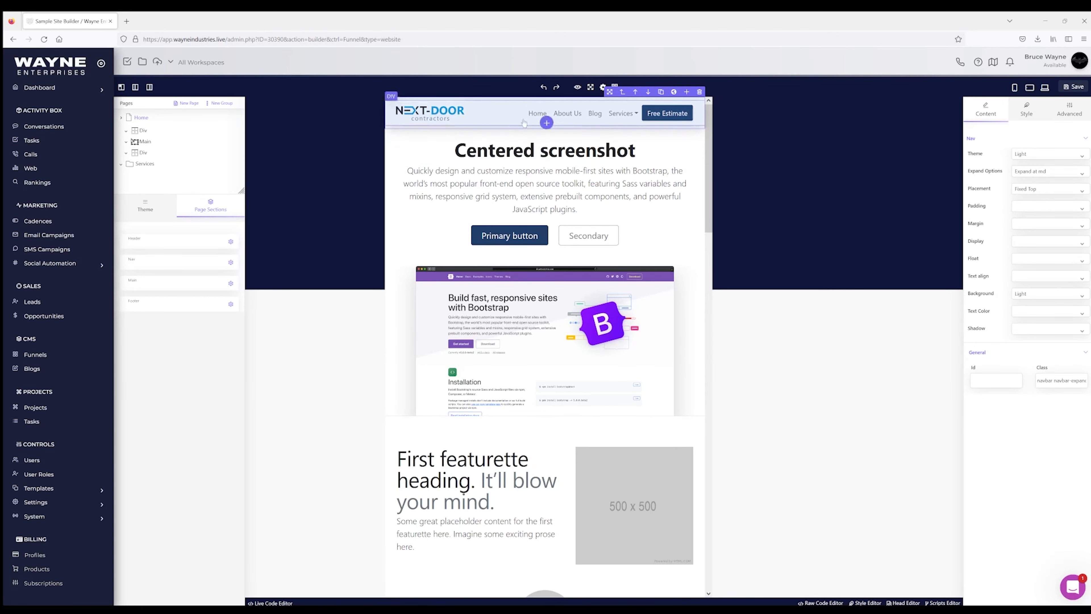
left_click(1031, 110)
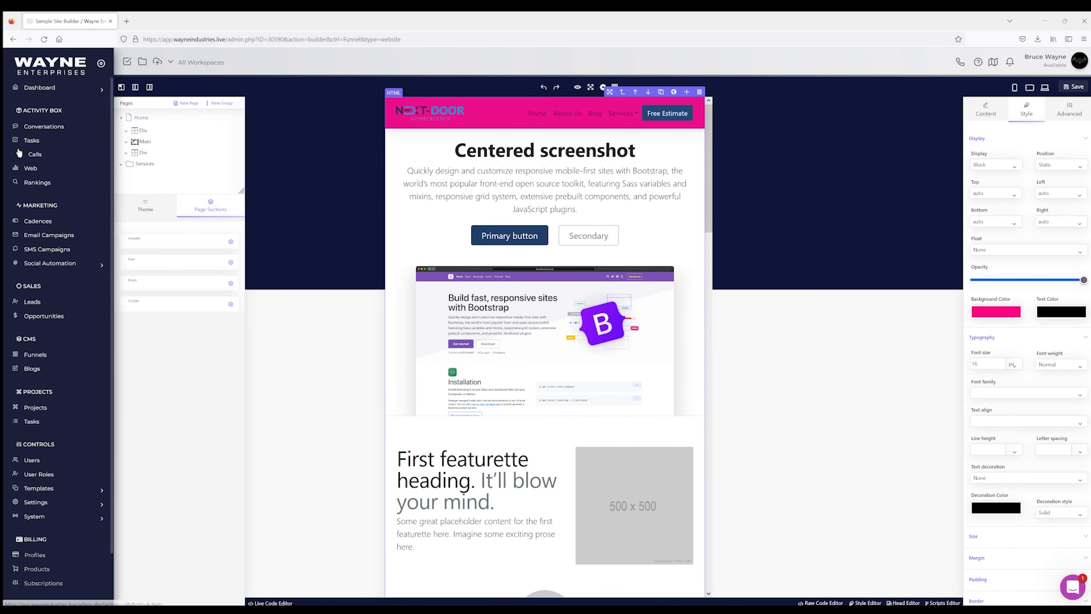
left_click(1075, 87)
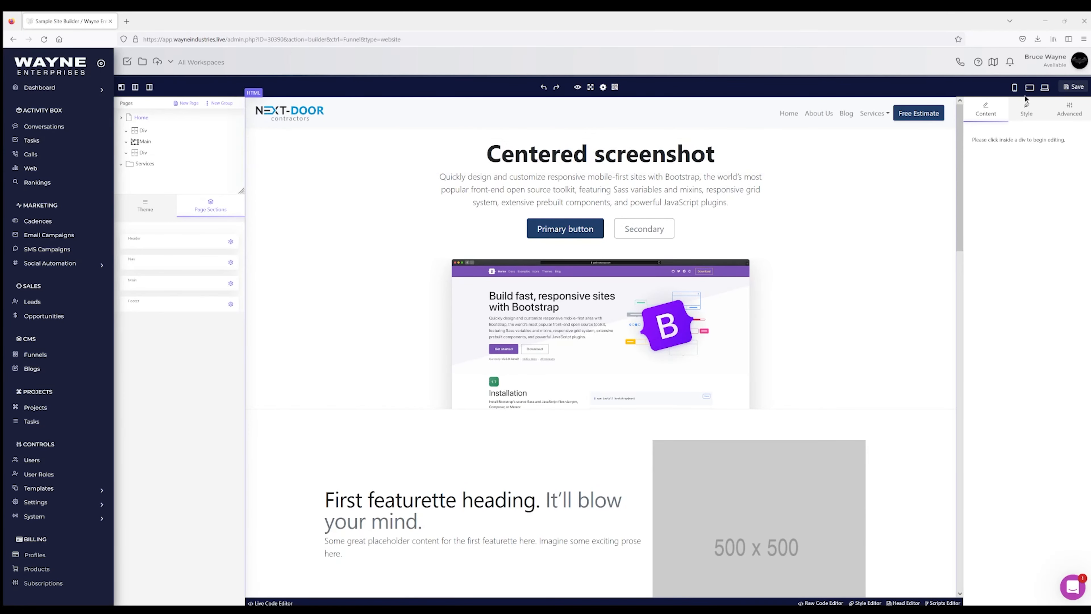
left_click(1028, 88)
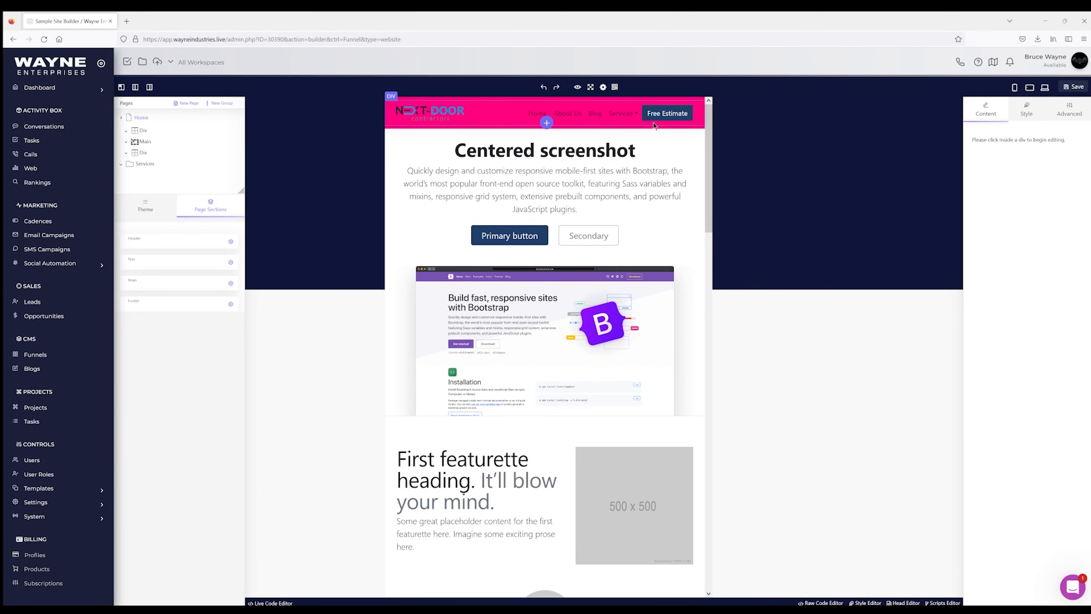
left_click(1013, 88)
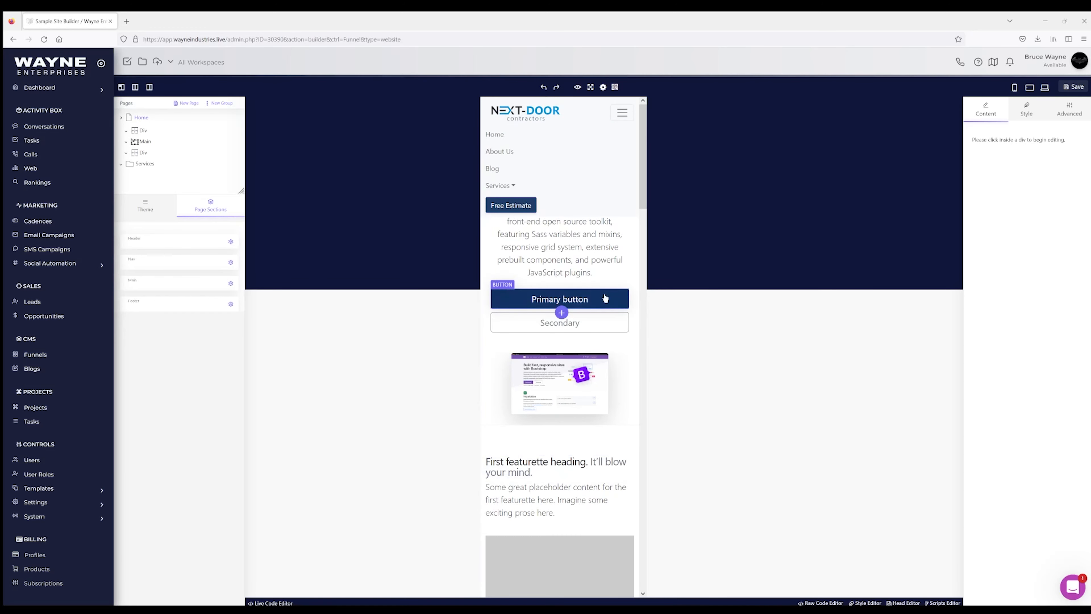
scroll(581, 305, "down", 4)
scroll(576, 407, "down", 4)
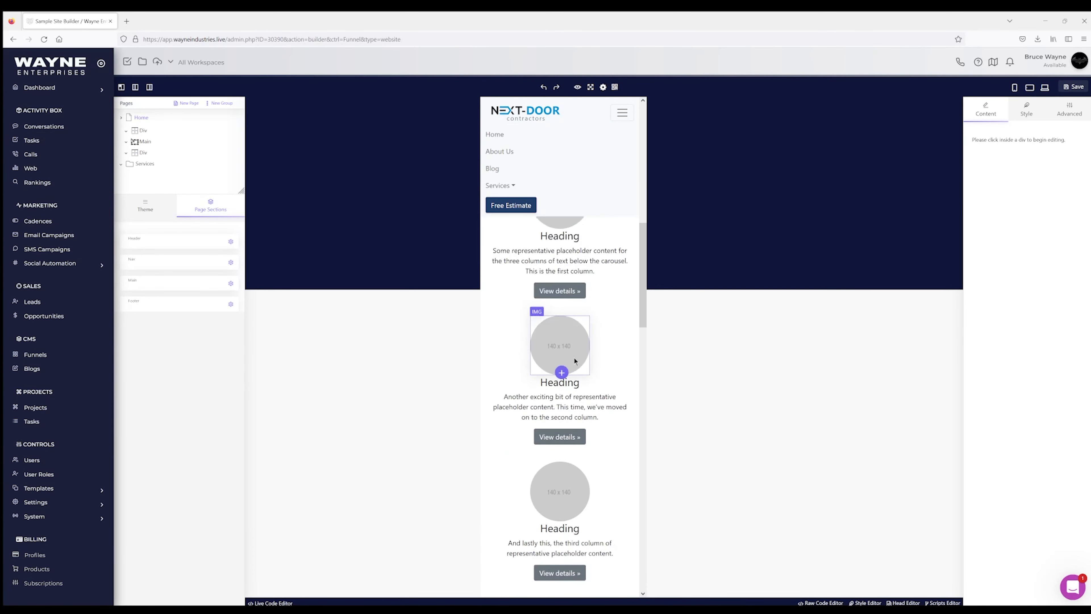
scroll(573, 357, "up", 8)
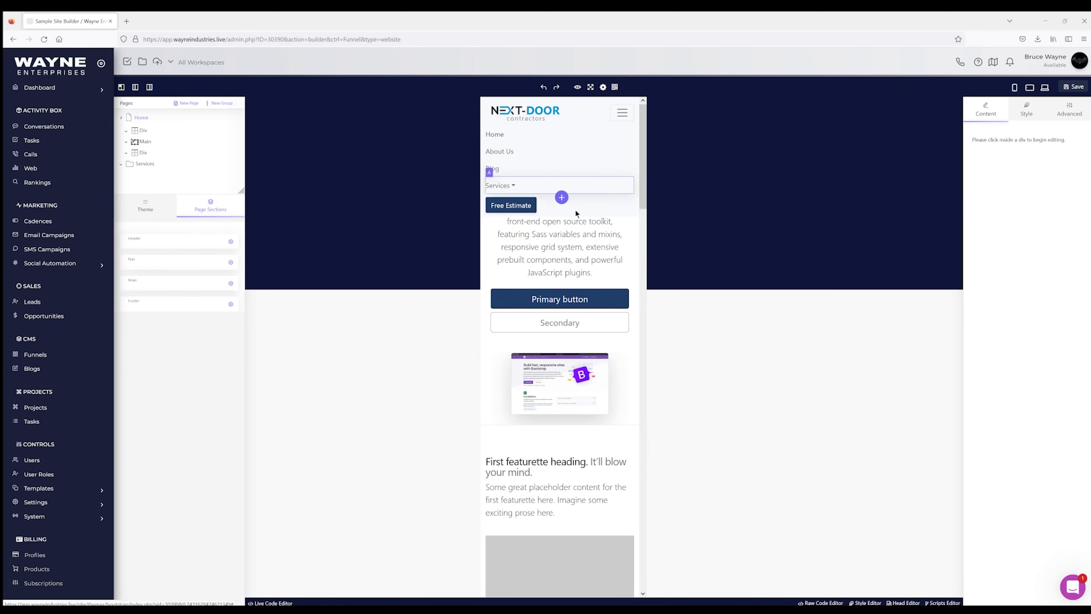
left_click(1044, 91)
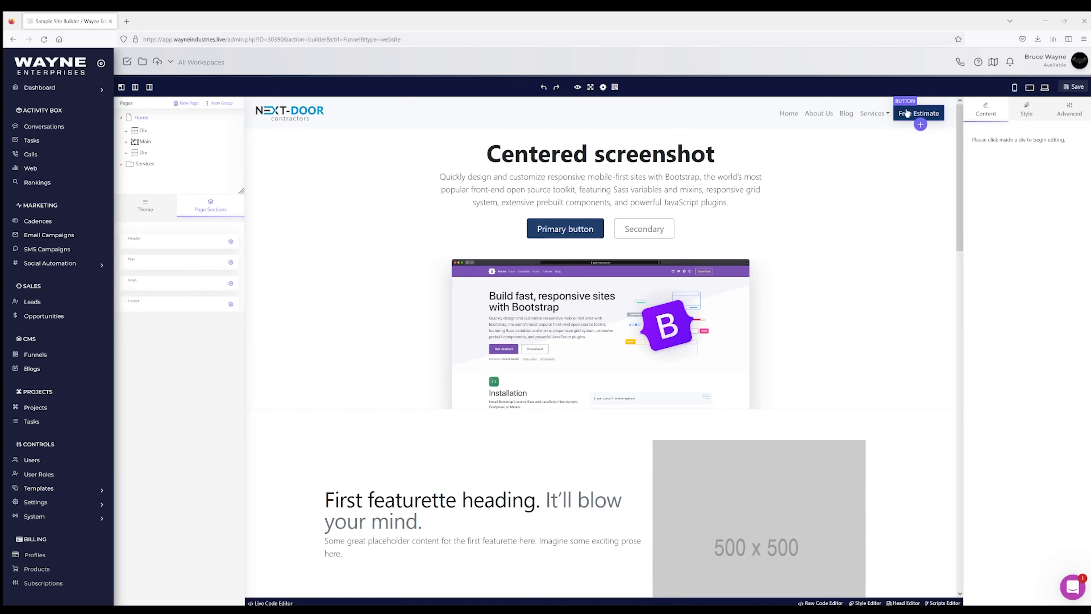
left_click(1030, 88)
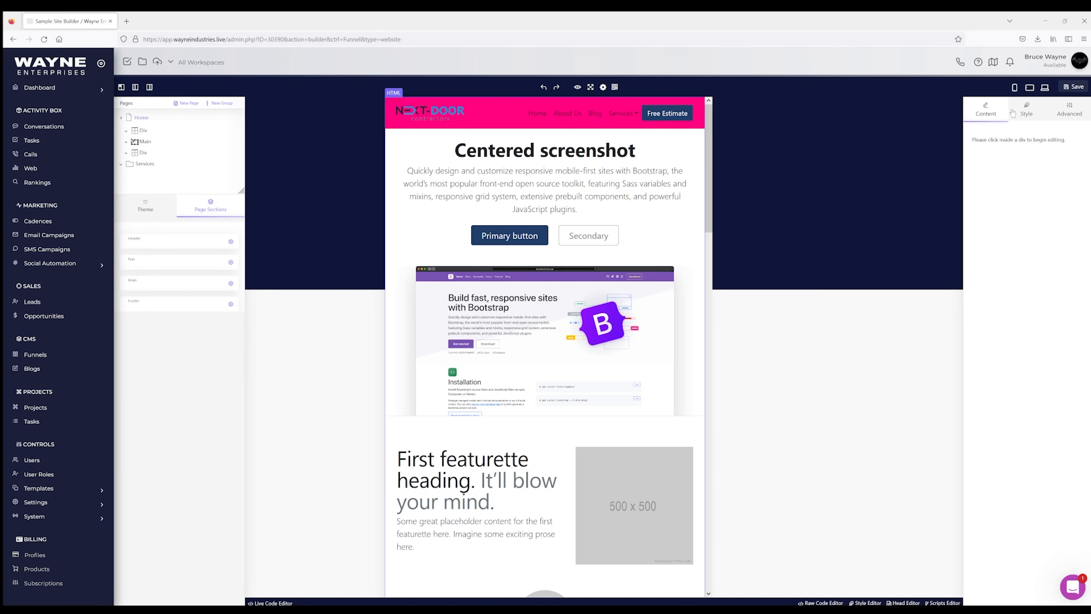
left_click(1016, 88)
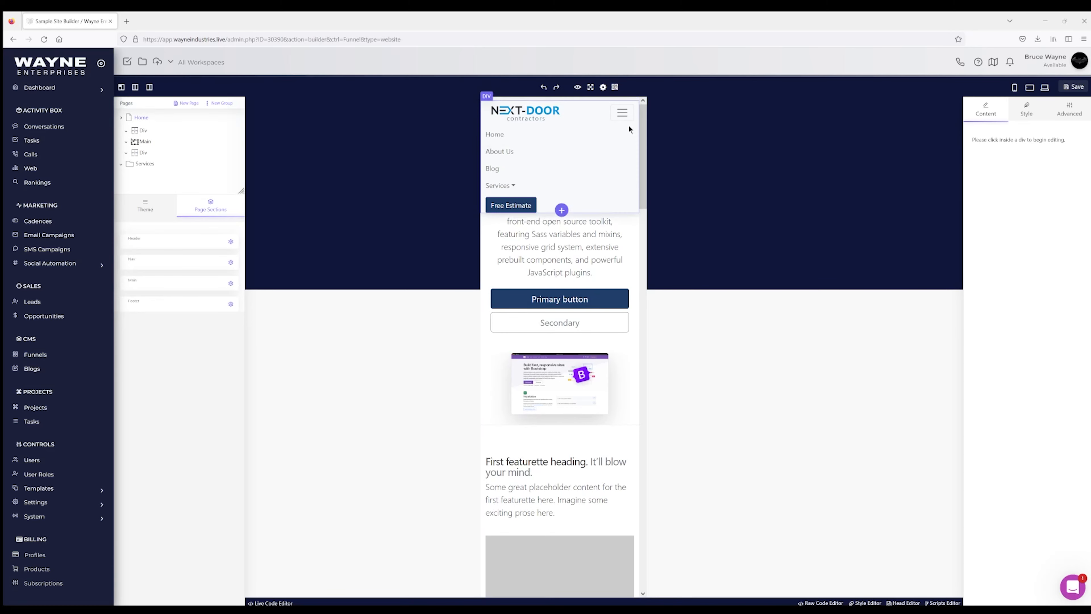
left_click(1044, 89)
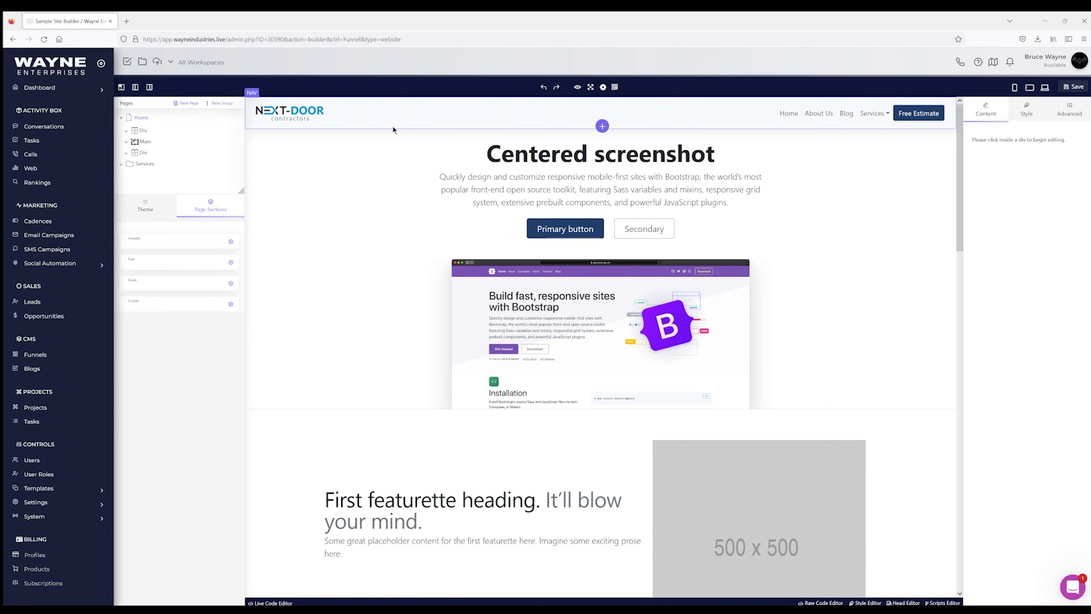
scroll(533, 204, "down", 2)
scroll(533, 204, "up", 2)
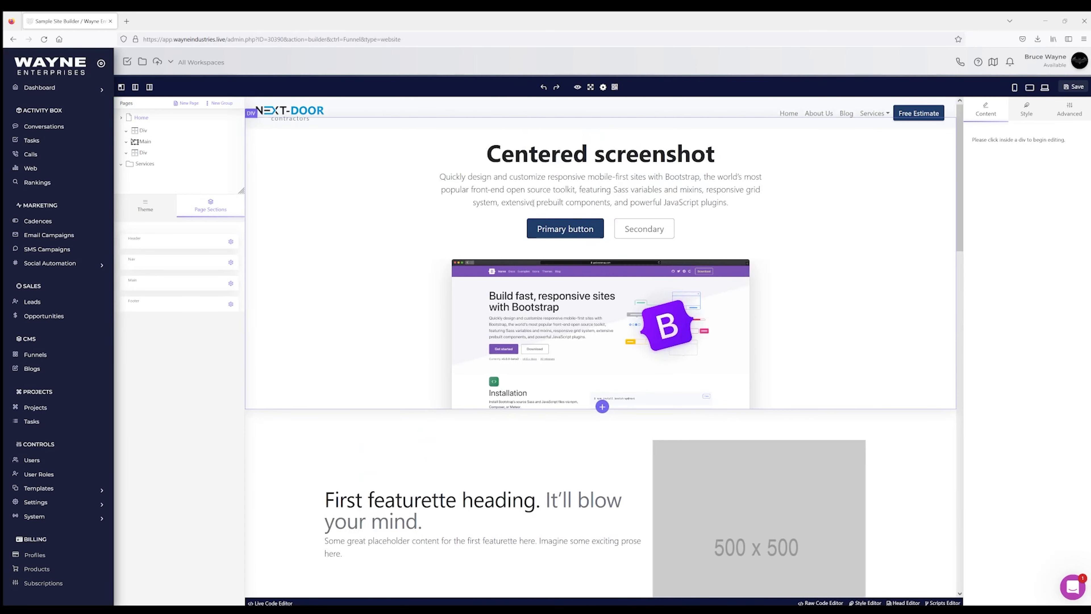